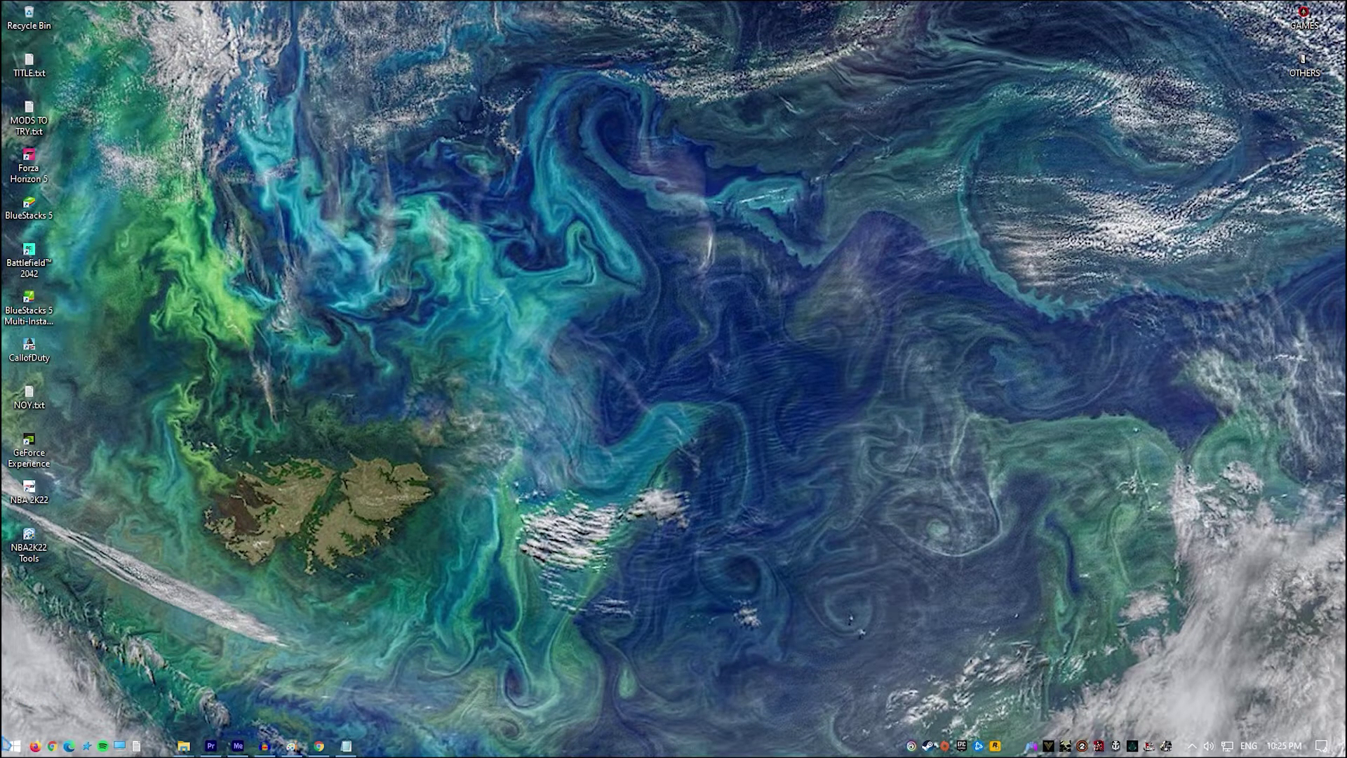
- Open the Update & Security page in Windows Settings
{"action": "left_click", "coordinate": [14, 745]}
{"action": "left_click", "coordinate": [21, 683]}
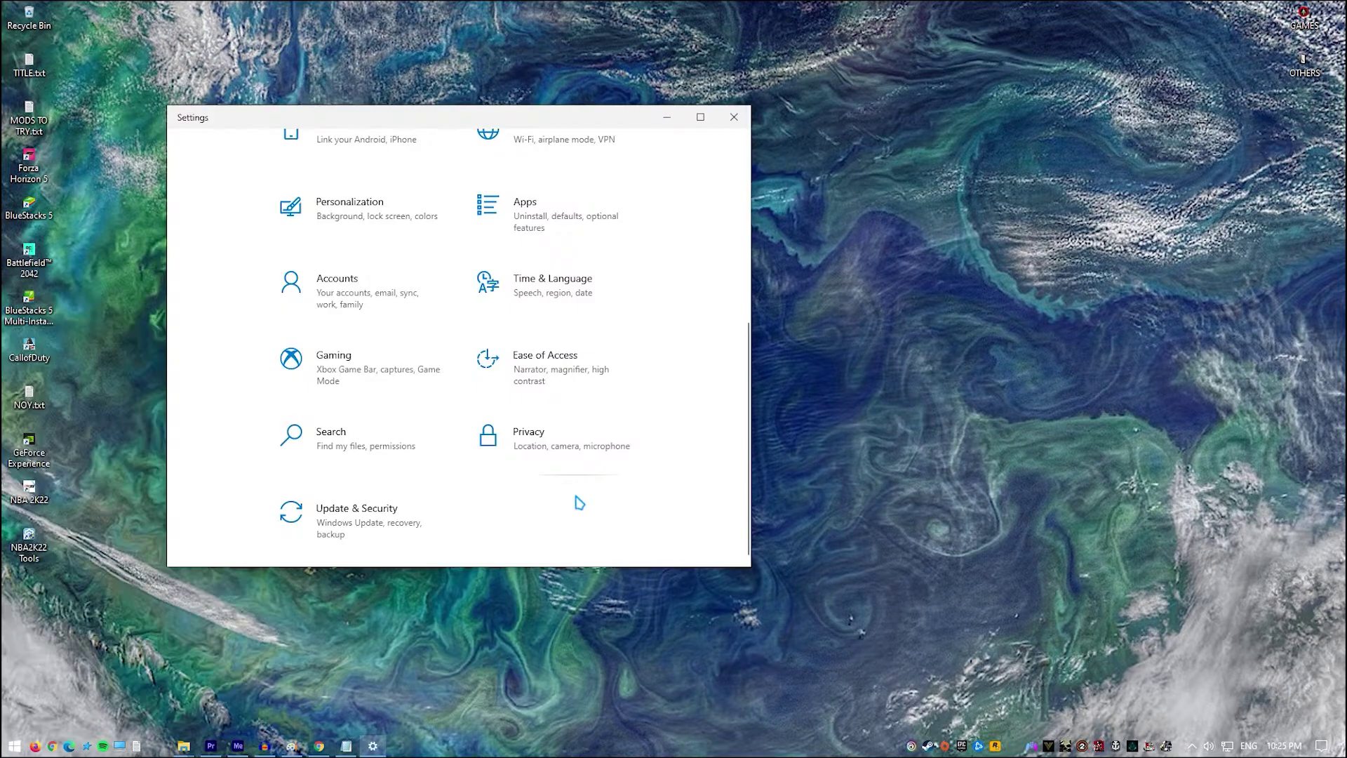
{"action": "left_click", "coordinate": [380, 528]}
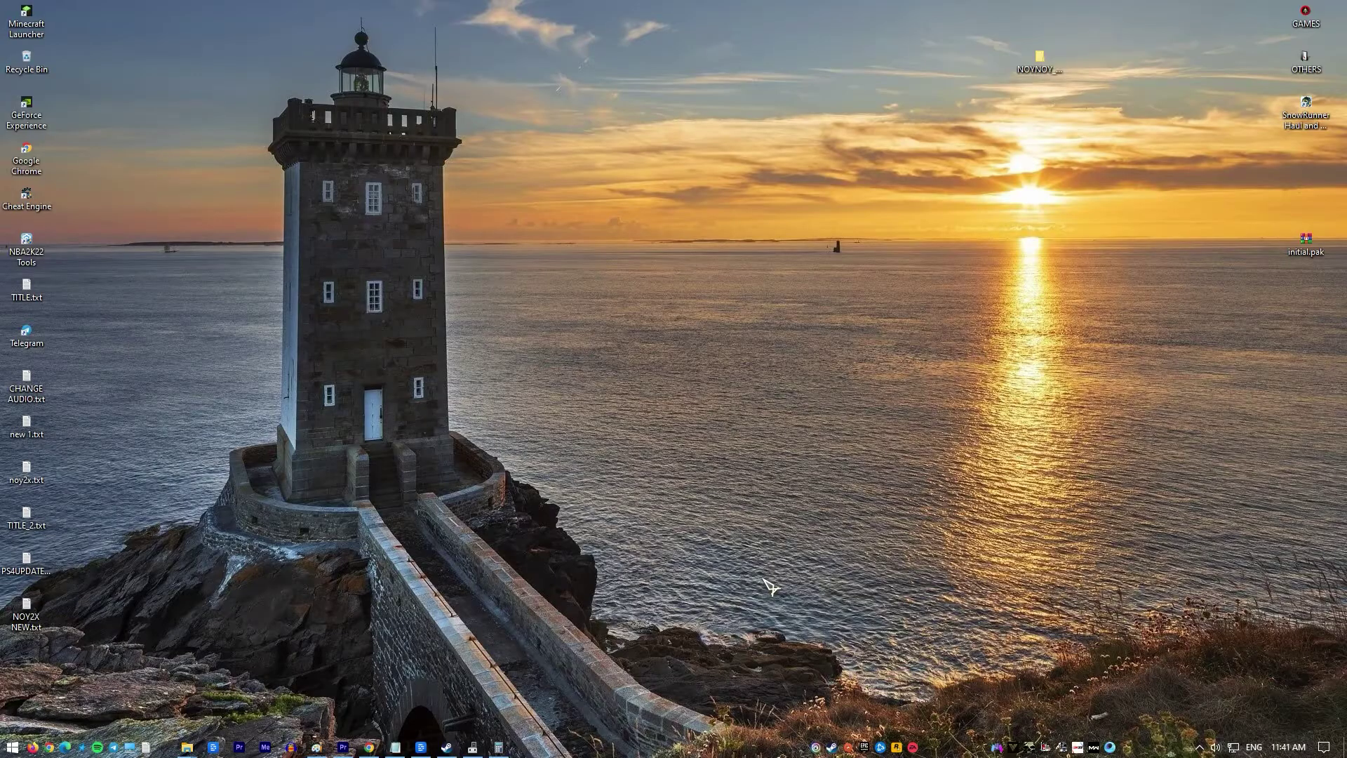
- Open Control Panel from search, view items as Large icons, and launch Sound
{"action": "key", "text": "super"}
{"action": "type", "text": "contro"}
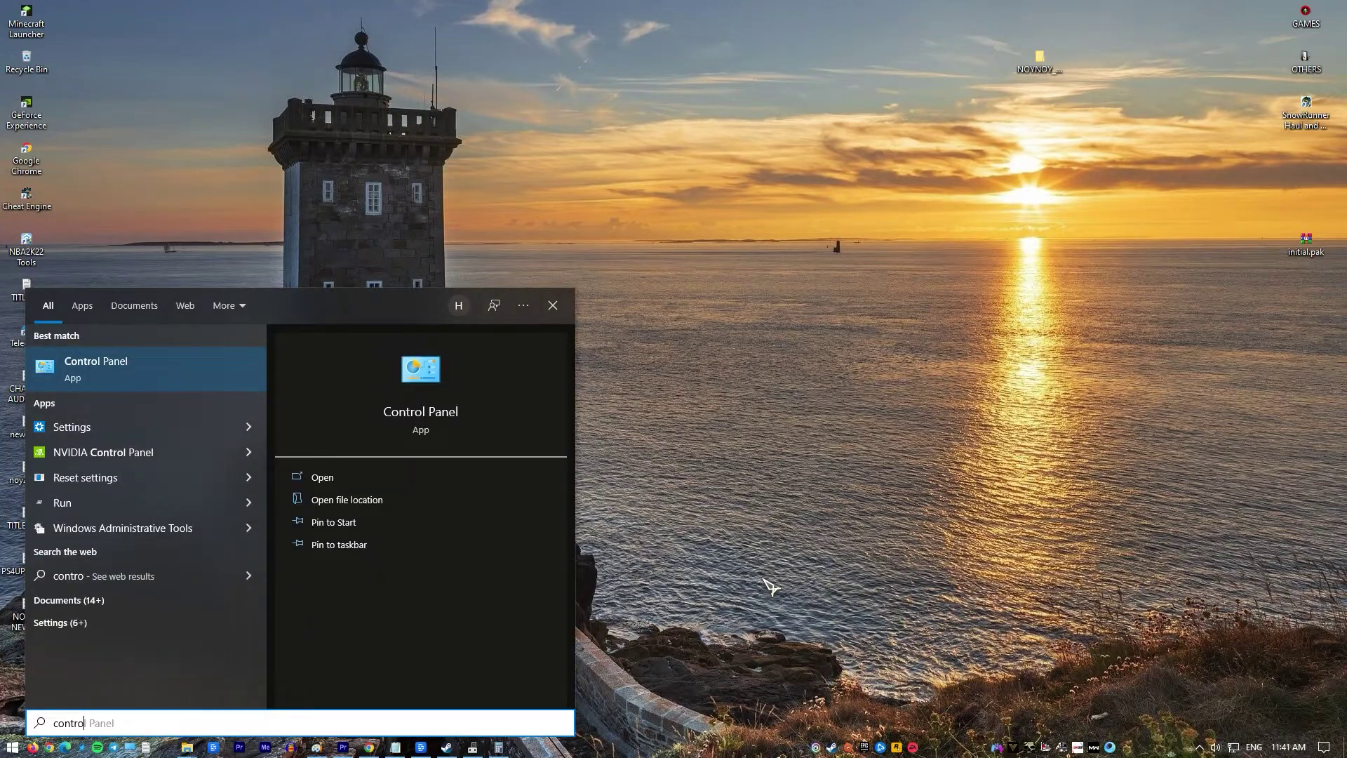
{"action": "key", "text": "Return"}
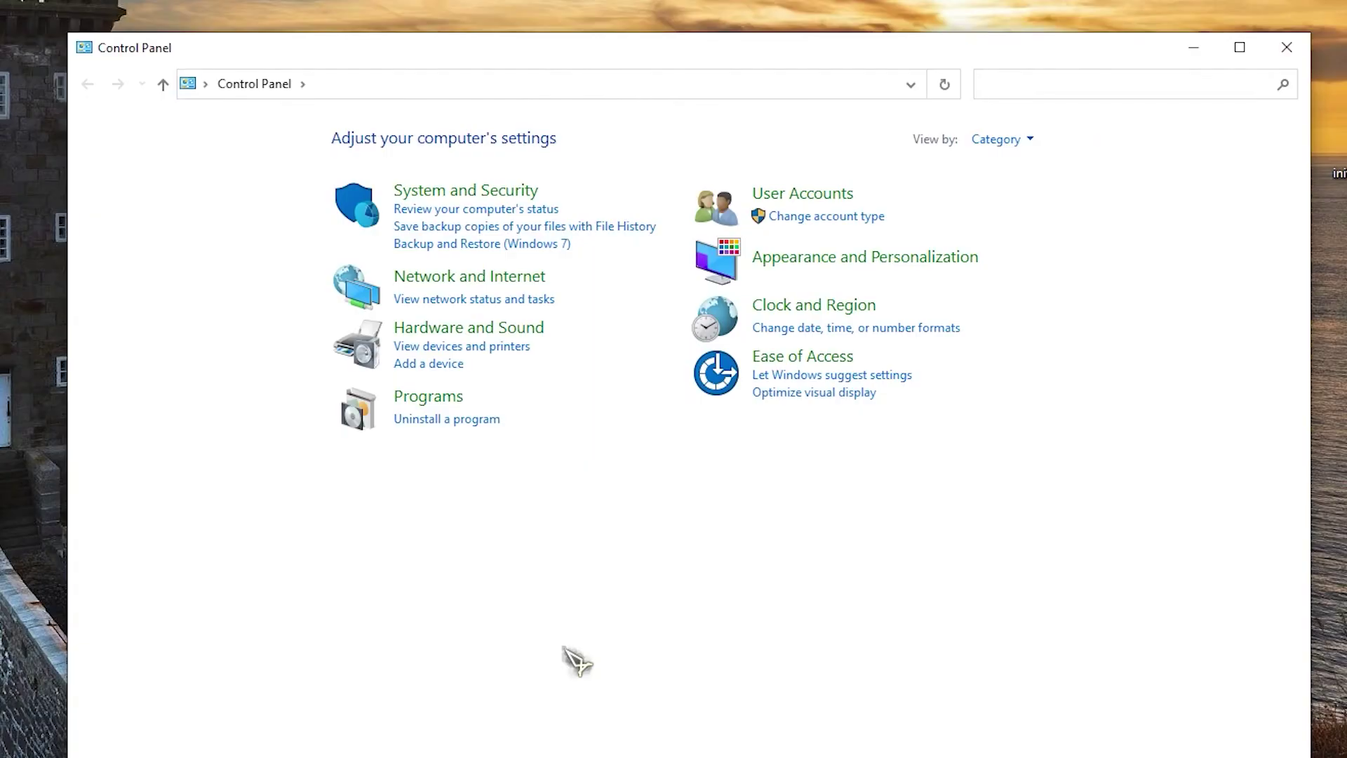
{"action": "left_click", "coordinate": [1033, 142]}
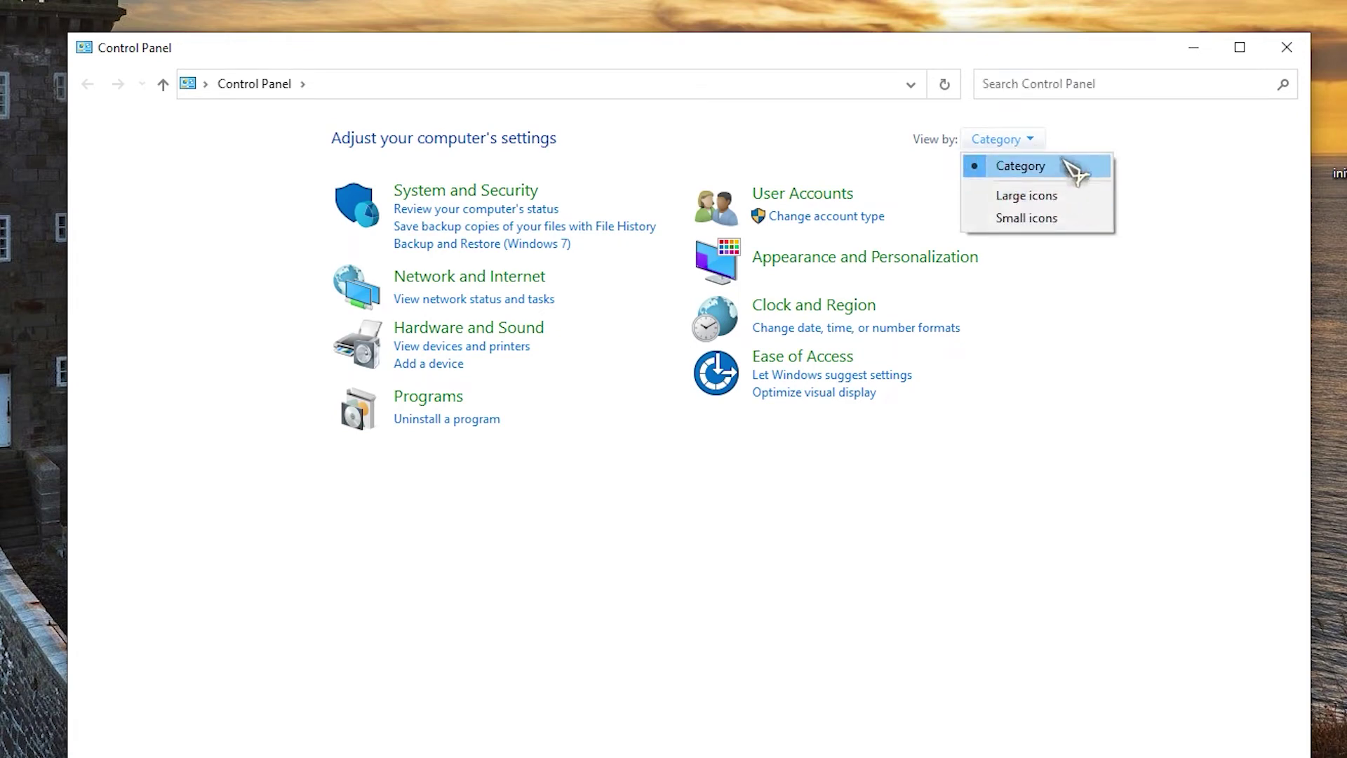
{"action": "left_click", "coordinate": [1062, 197]}
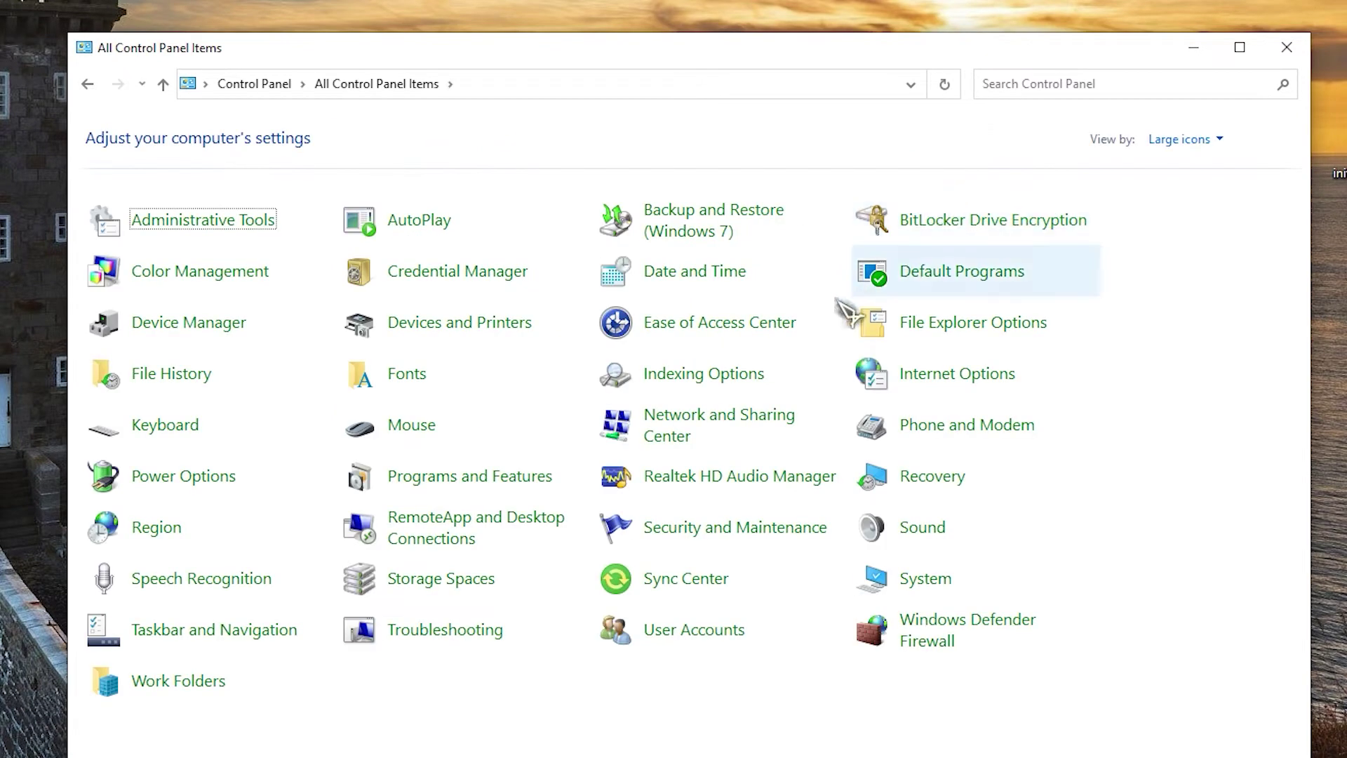
{"action": "left_click", "coordinate": [921, 539]}
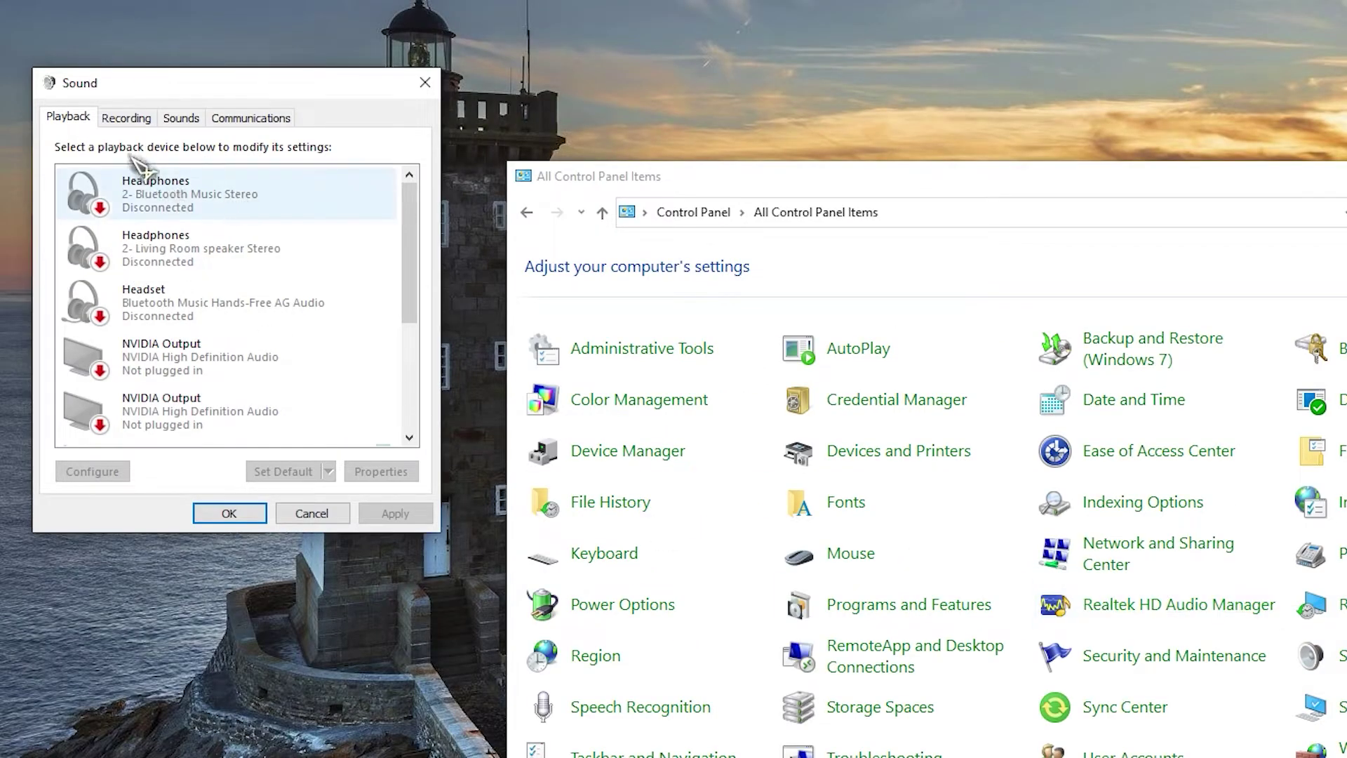
- Review the Sound tabs, then set the Realtek High Definition Audio Speakers as default
{"action": "left_click", "coordinate": [126, 118]}
{"action": "left_click", "coordinate": [181, 117]}
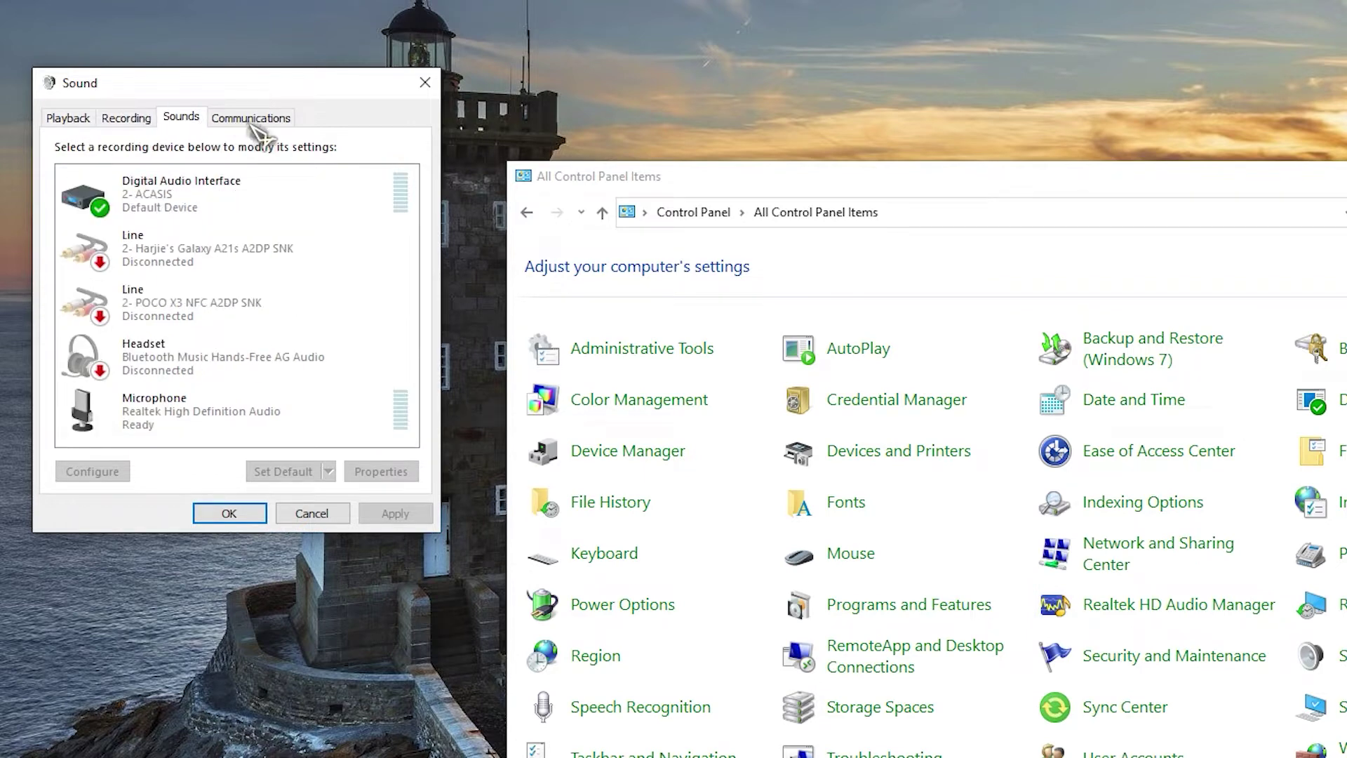
{"action": "left_click", "coordinate": [68, 117]}
{"action": "left_click_drag", "start_coordinate": [409, 245], "coordinate": [369, 325]}
{"action": "right_click", "coordinate": [303, 188]}
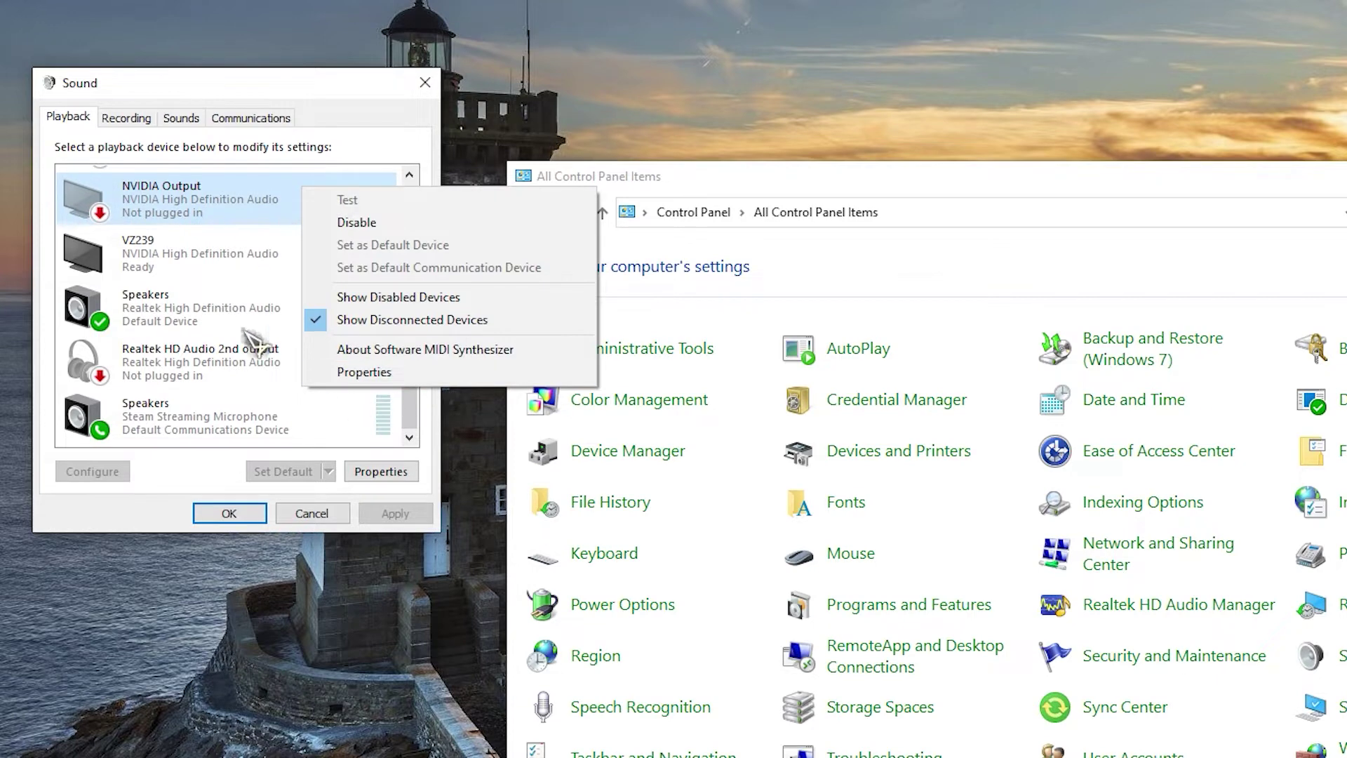
{"action": "left_click", "coordinate": [198, 468]}
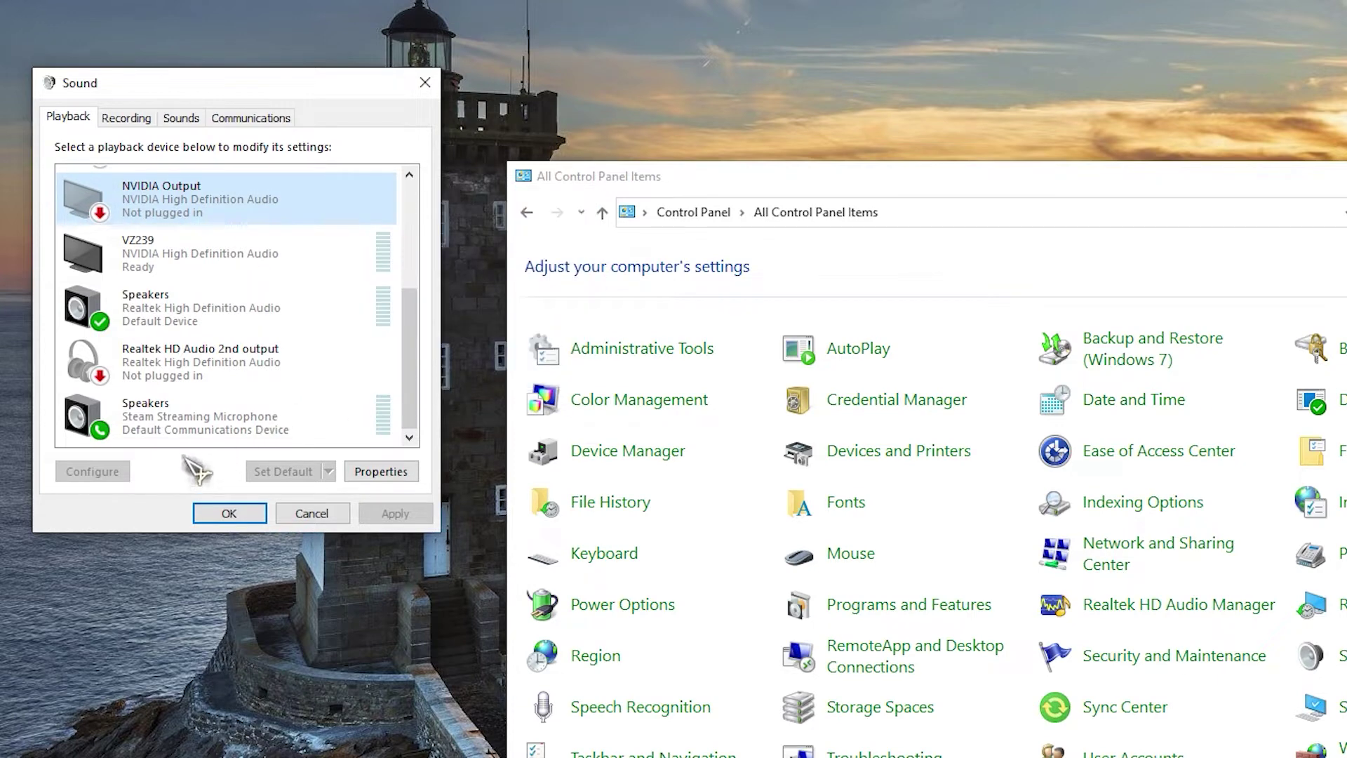
{"action": "left_click", "coordinate": [220, 314]}
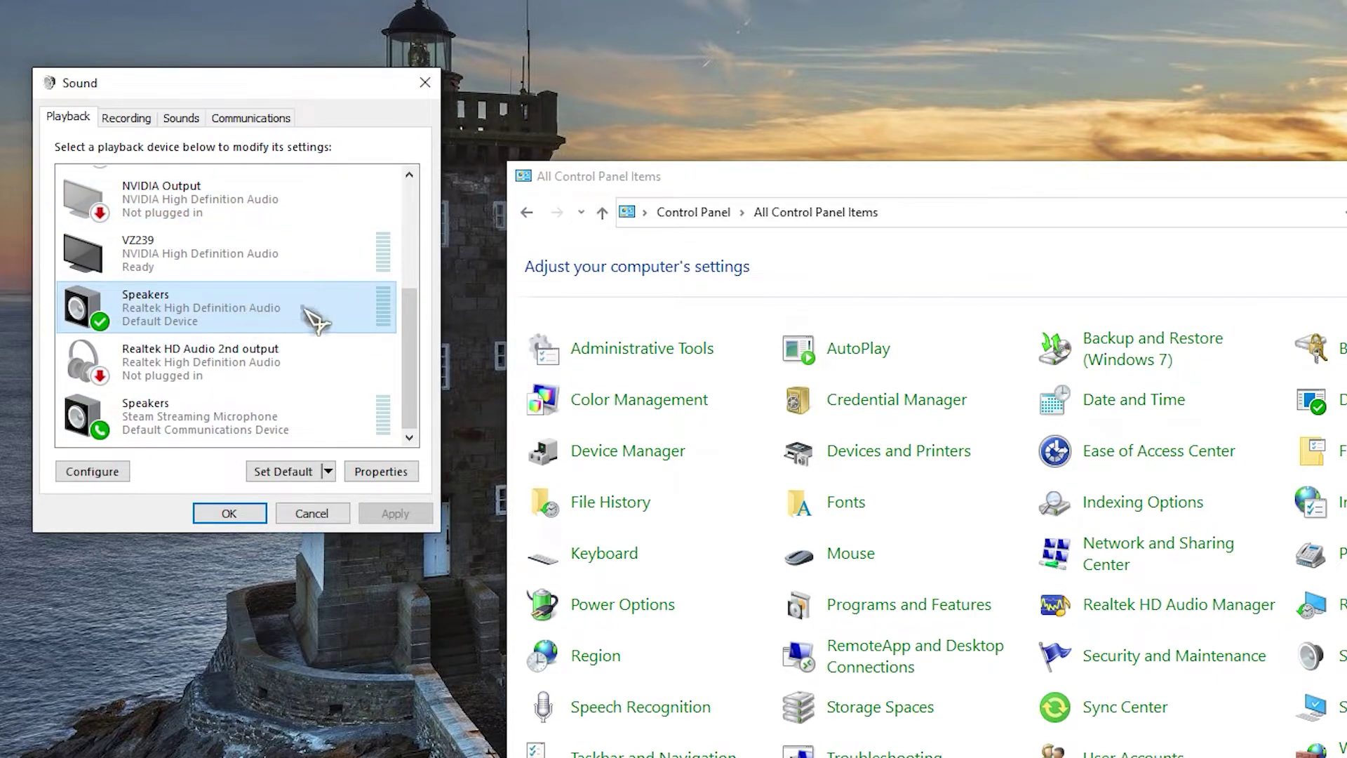
{"action": "left_click", "coordinate": [320, 475]}
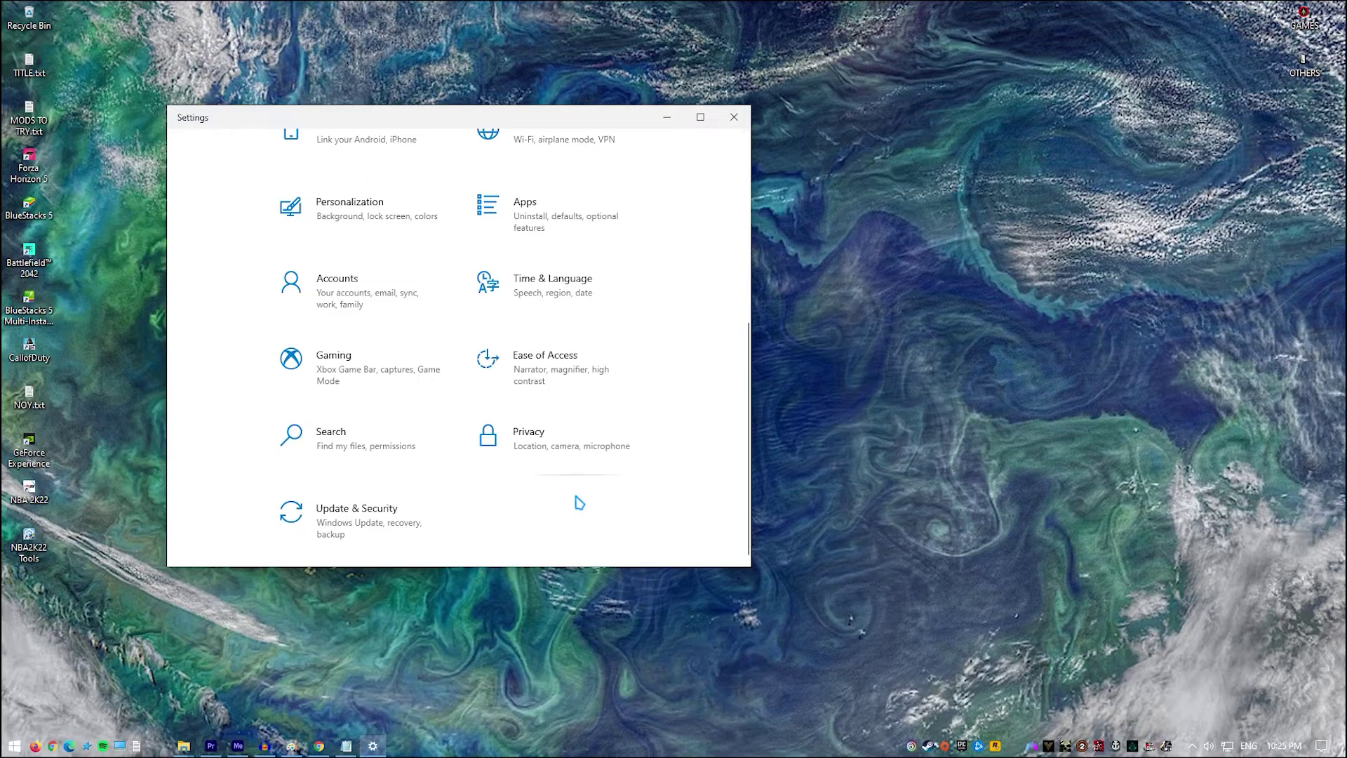
- Go to Update & Security and run Check for updates
{"action": "left_click", "coordinate": [377, 528]}
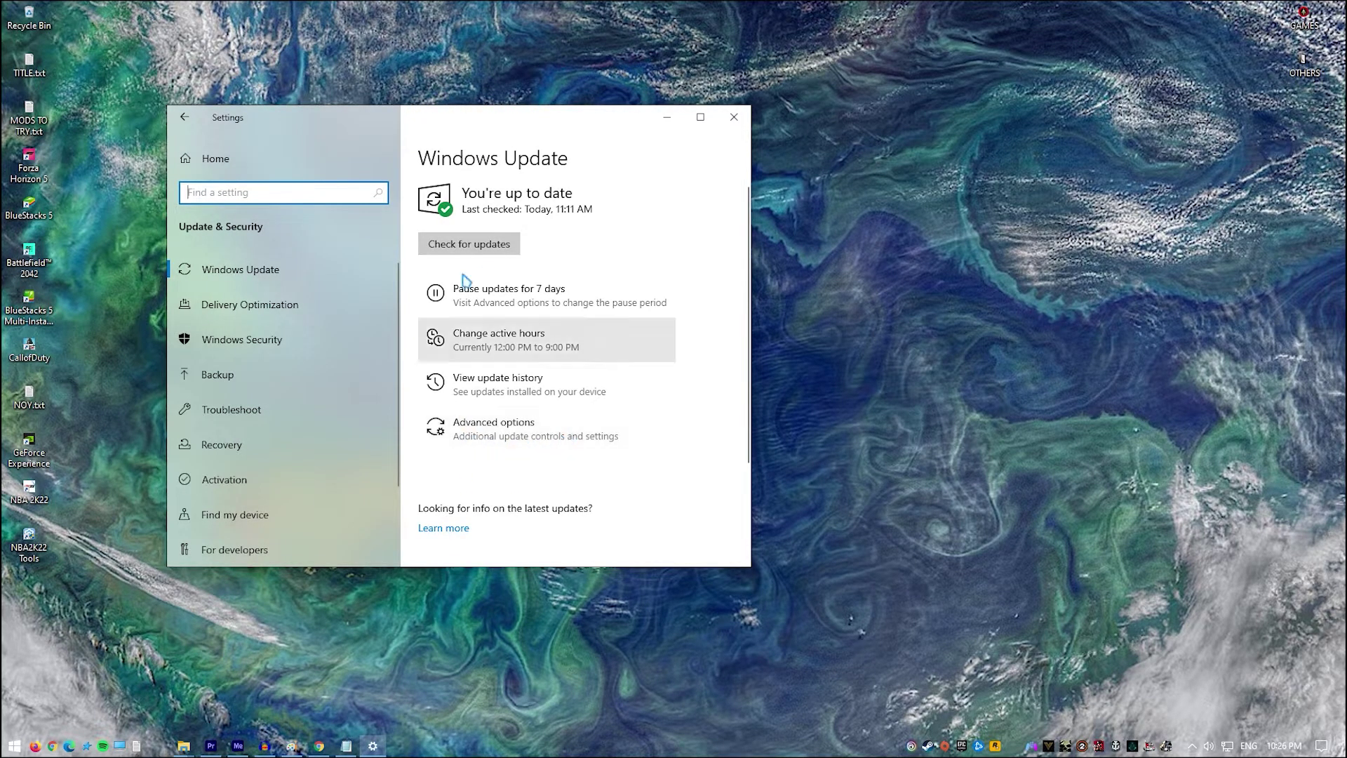
{"action": "left_click", "coordinate": [469, 243]}
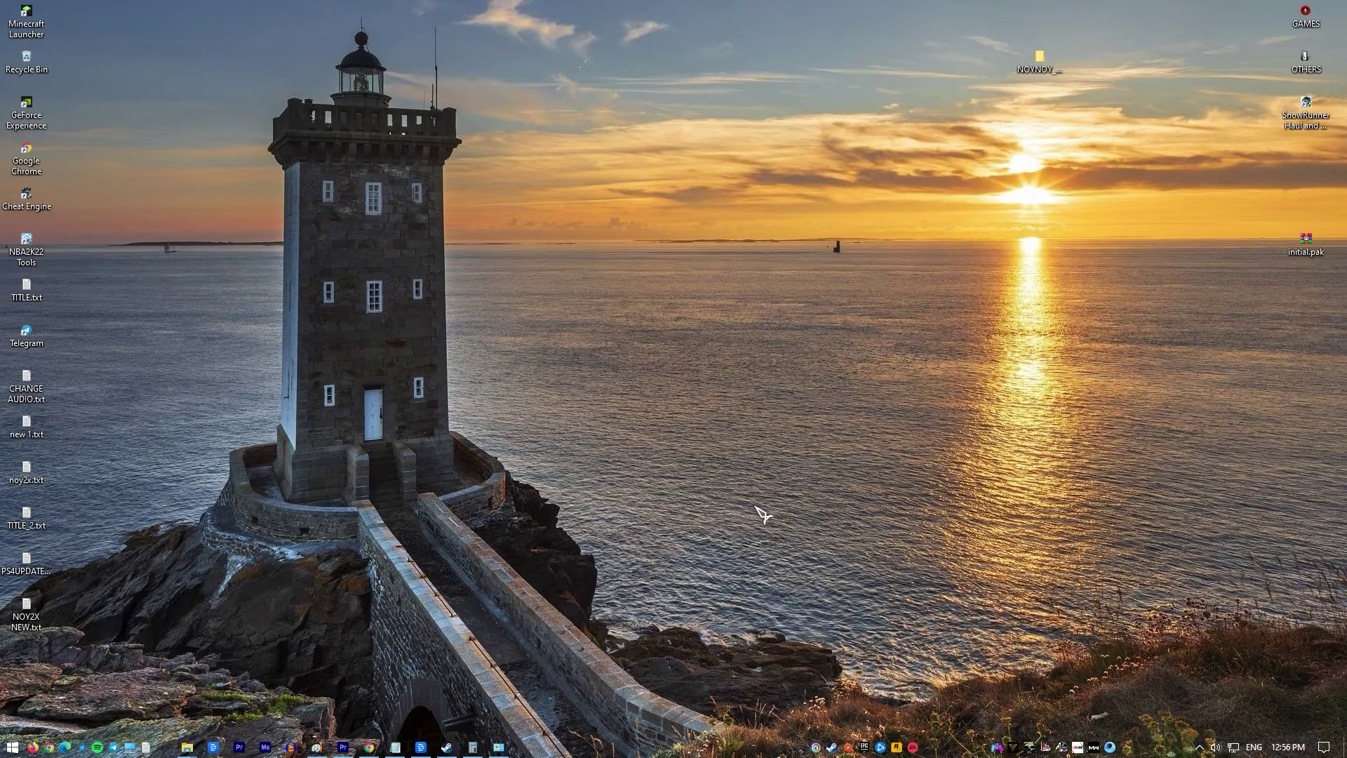
- Run devmgmt.msc and show the GeForce GTX 1050 Ti driver details (version 30.0.15.1259)
{"action": "key", "text": "super+r"}
{"action": "left_click", "coordinate": [128, 663]}
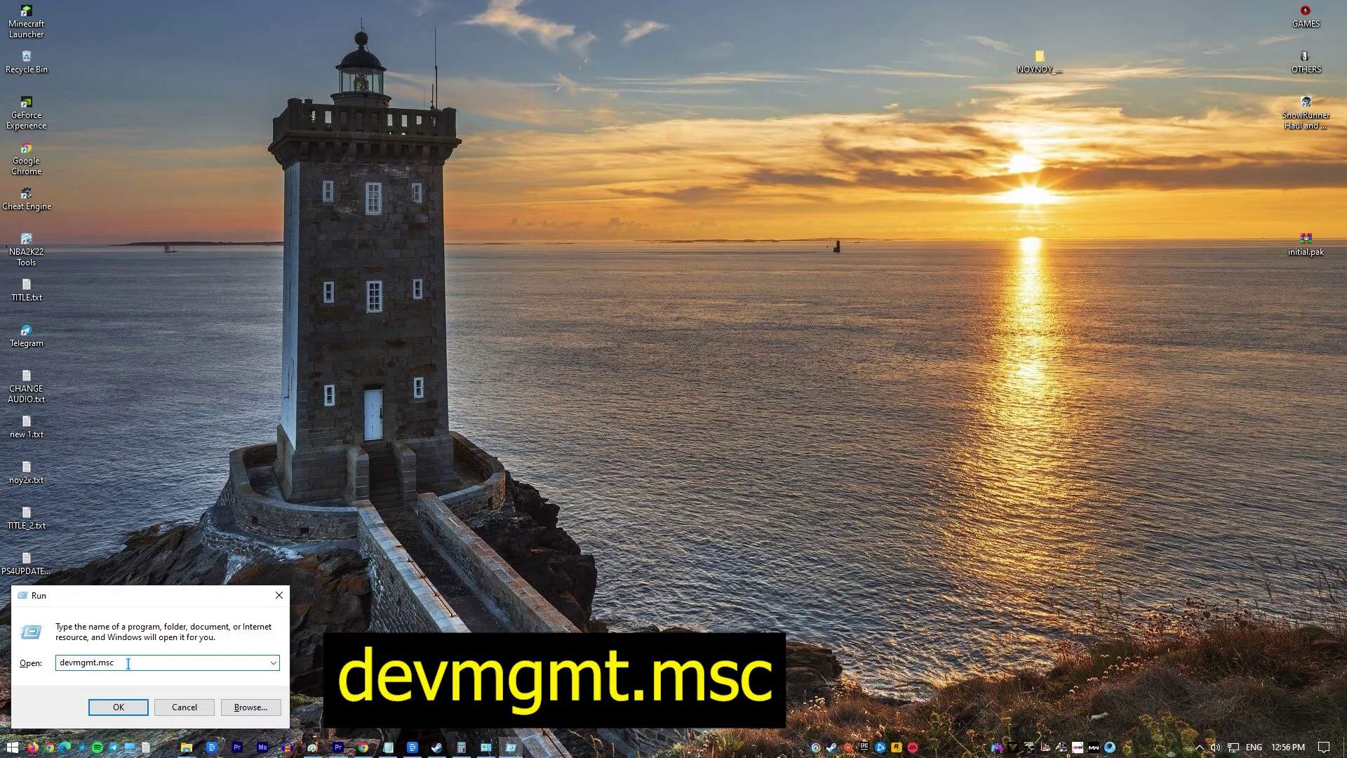
{"action": "left_click", "coordinate": [118, 706]}
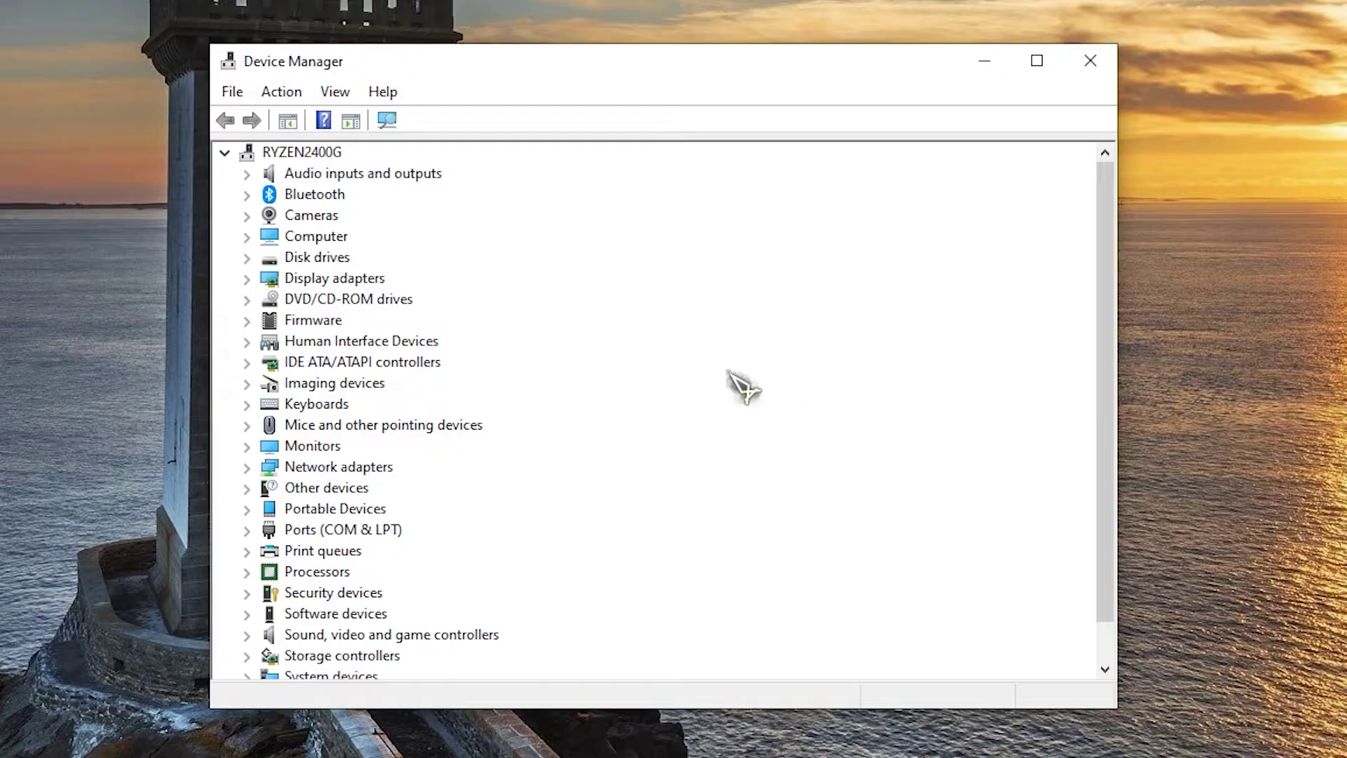
{"action": "double_click", "coordinate": [292, 278]}
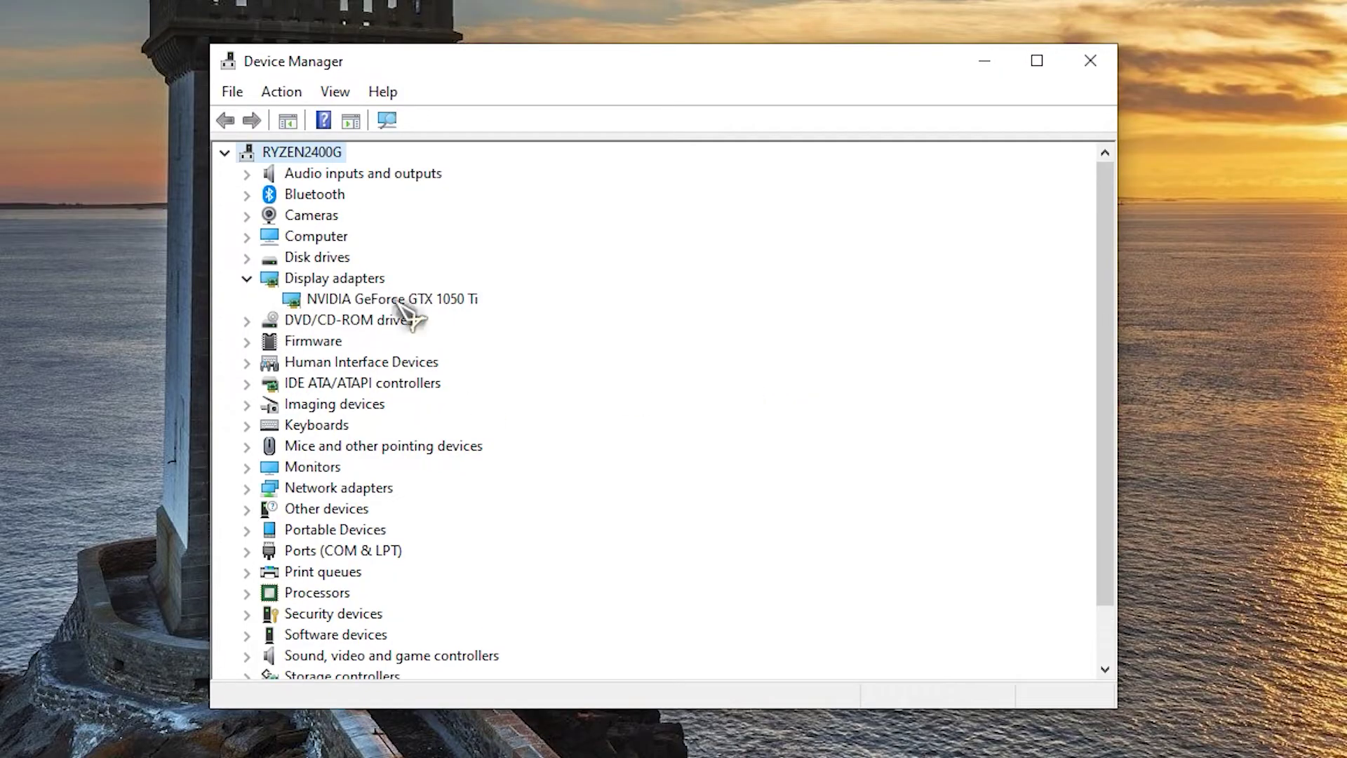
{"action": "left_click", "coordinate": [428, 301]}
{"action": "right_click", "coordinate": [428, 303]}
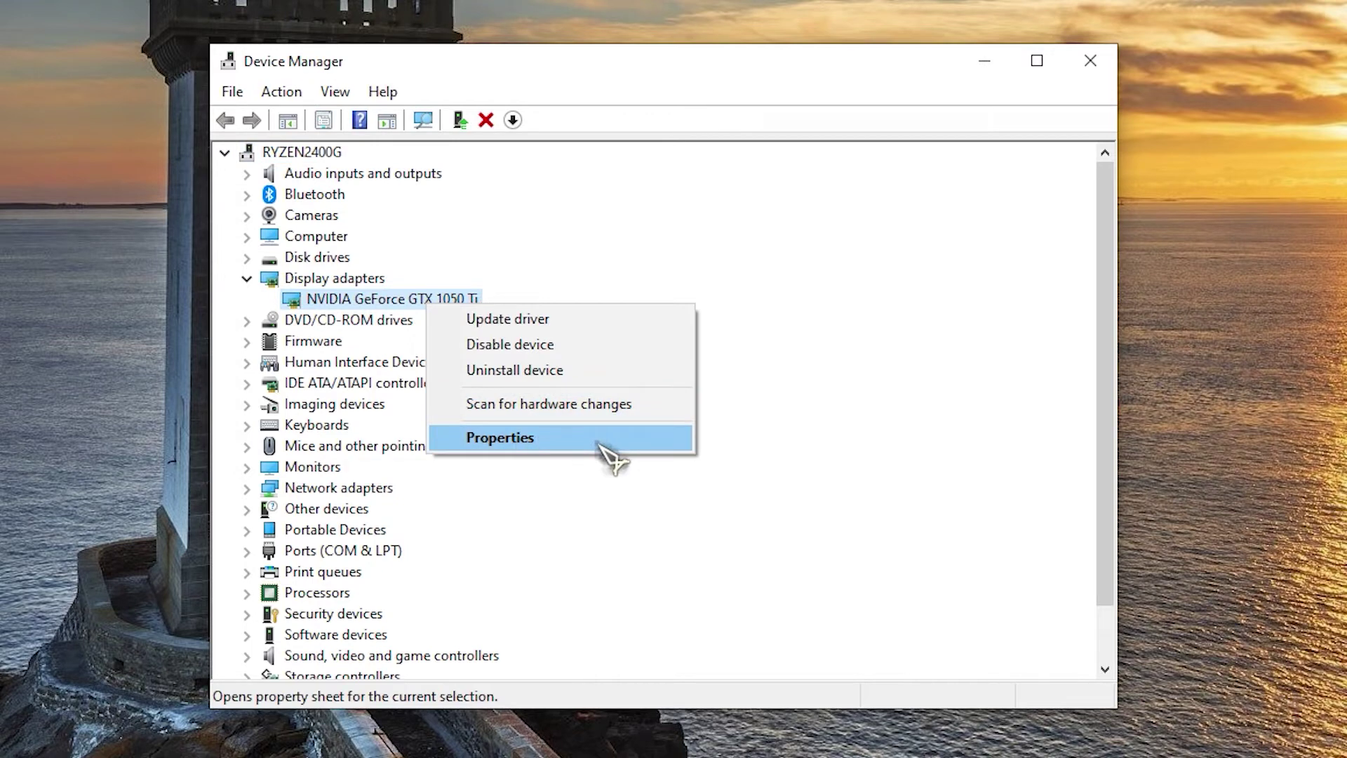
{"action": "left_click", "coordinate": [531, 437]}
{"action": "left_click", "coordinate": [523, 168]}
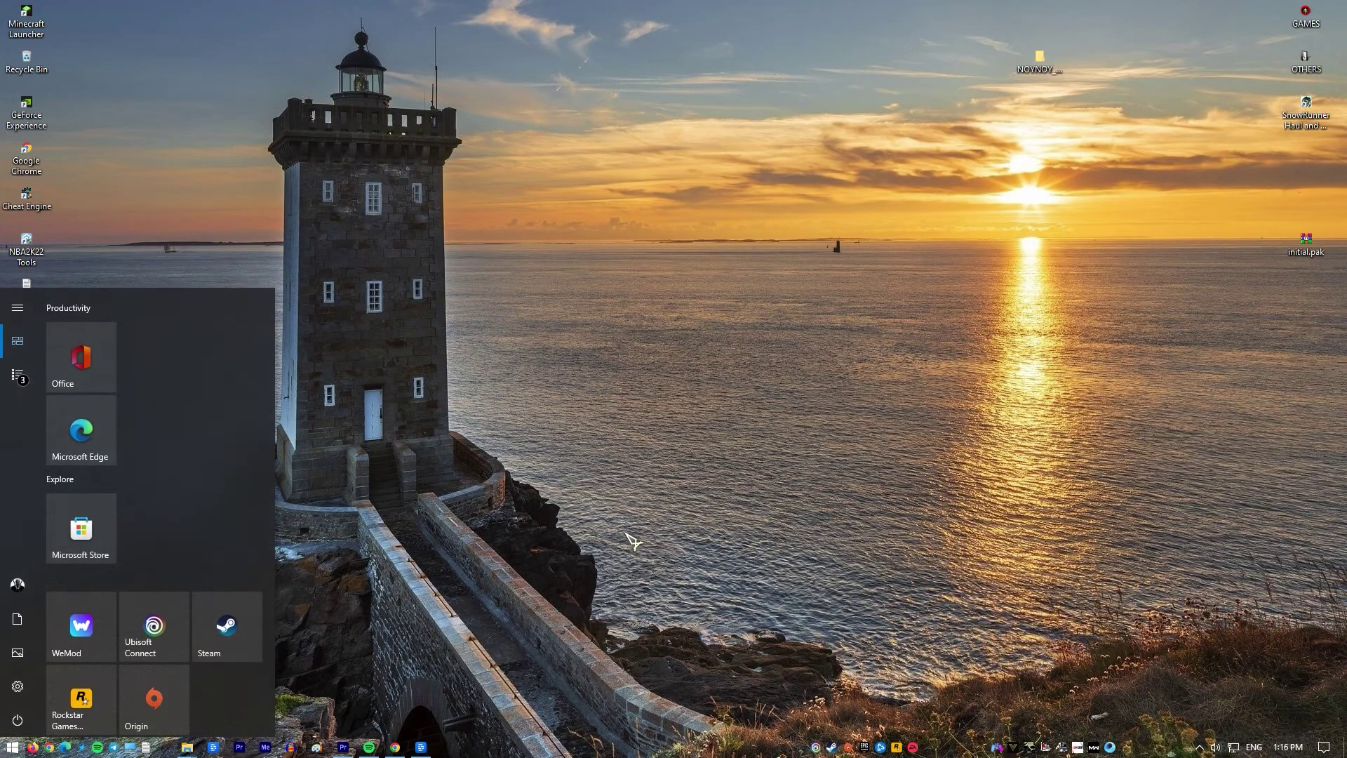
- Close the Start menu and refresh the desktop
{"action": "left_click", "coordinate": [631, 541]}
{"action": "right_click", "coordinate": [597, 395]}
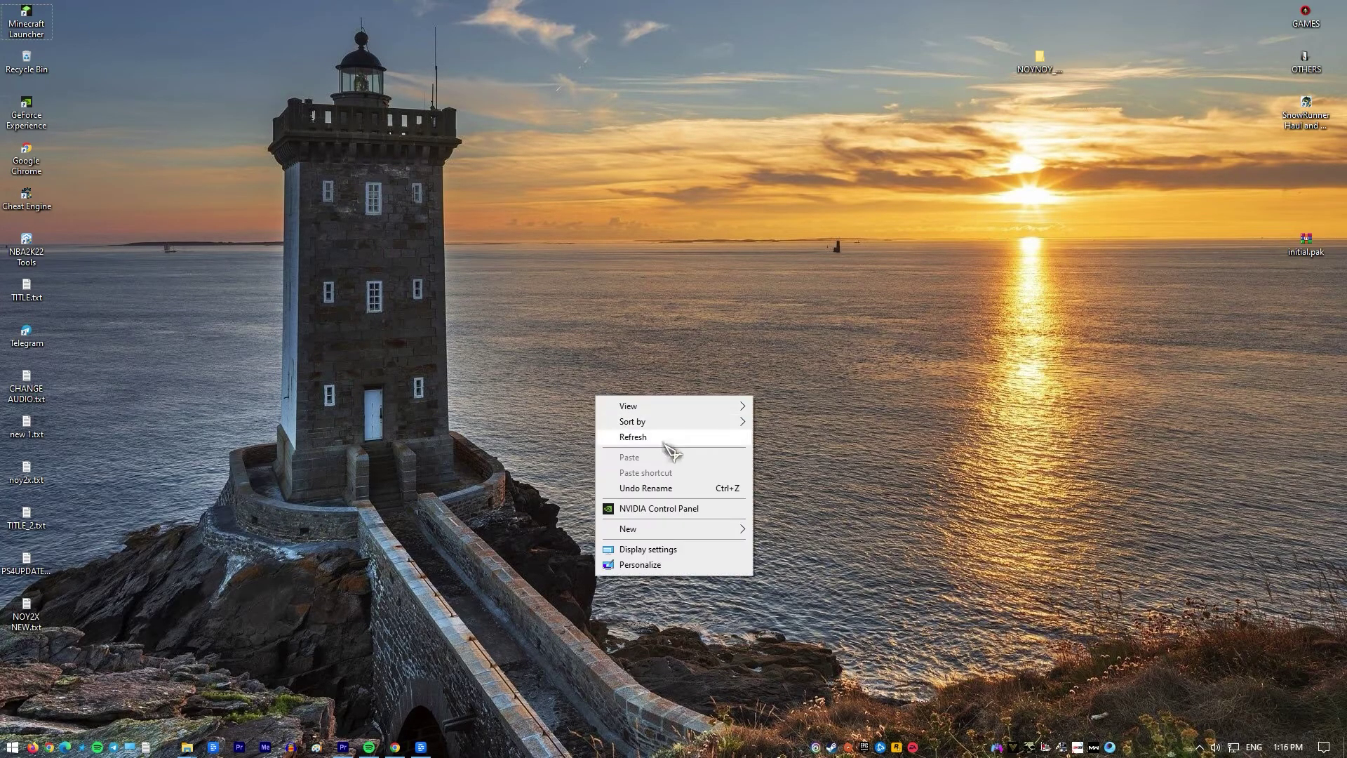
{"action": "left_click", "coordinate": [666, 438]}
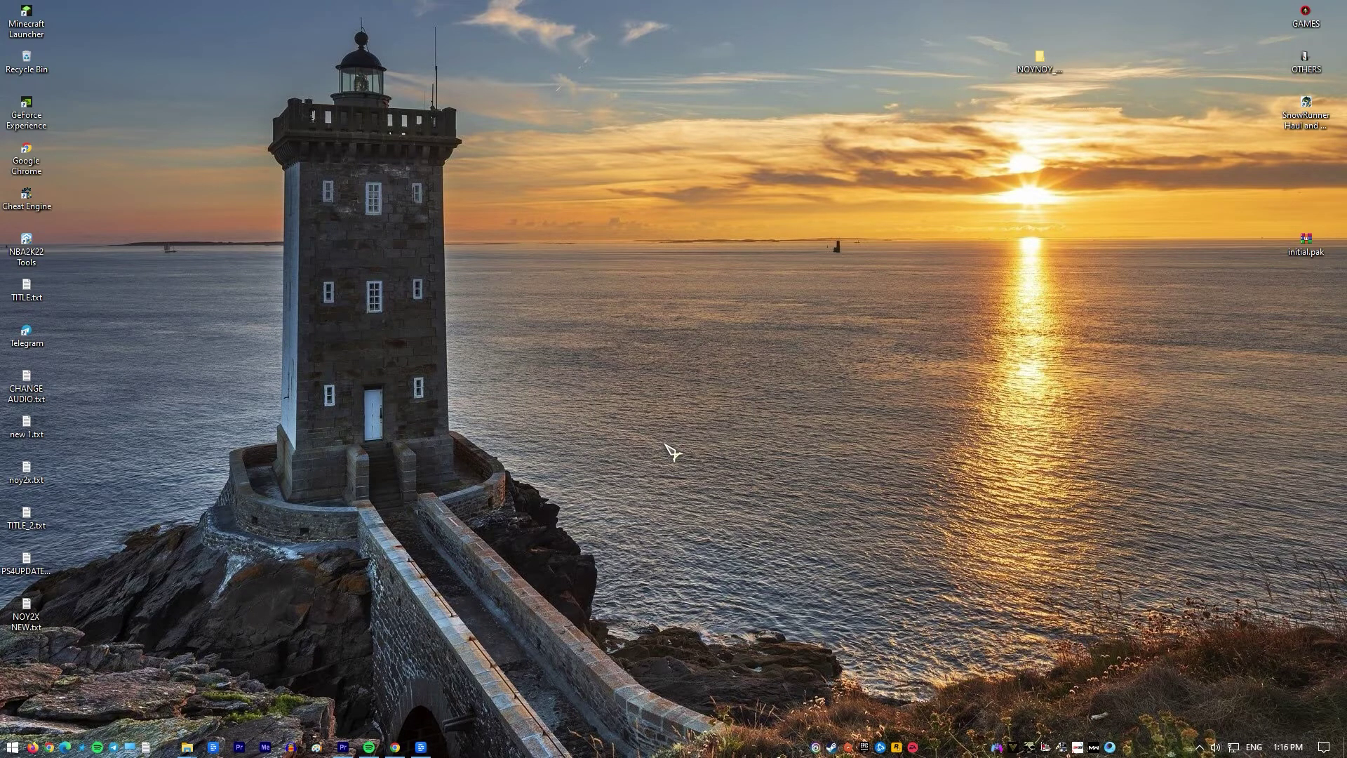
- Search Troubleshooting and start the Playing Audio troubleshooter under Additional troubleshooters
{"action": "key", "text": "super"}
{"action": "type", "text": "Troubleshooting"}
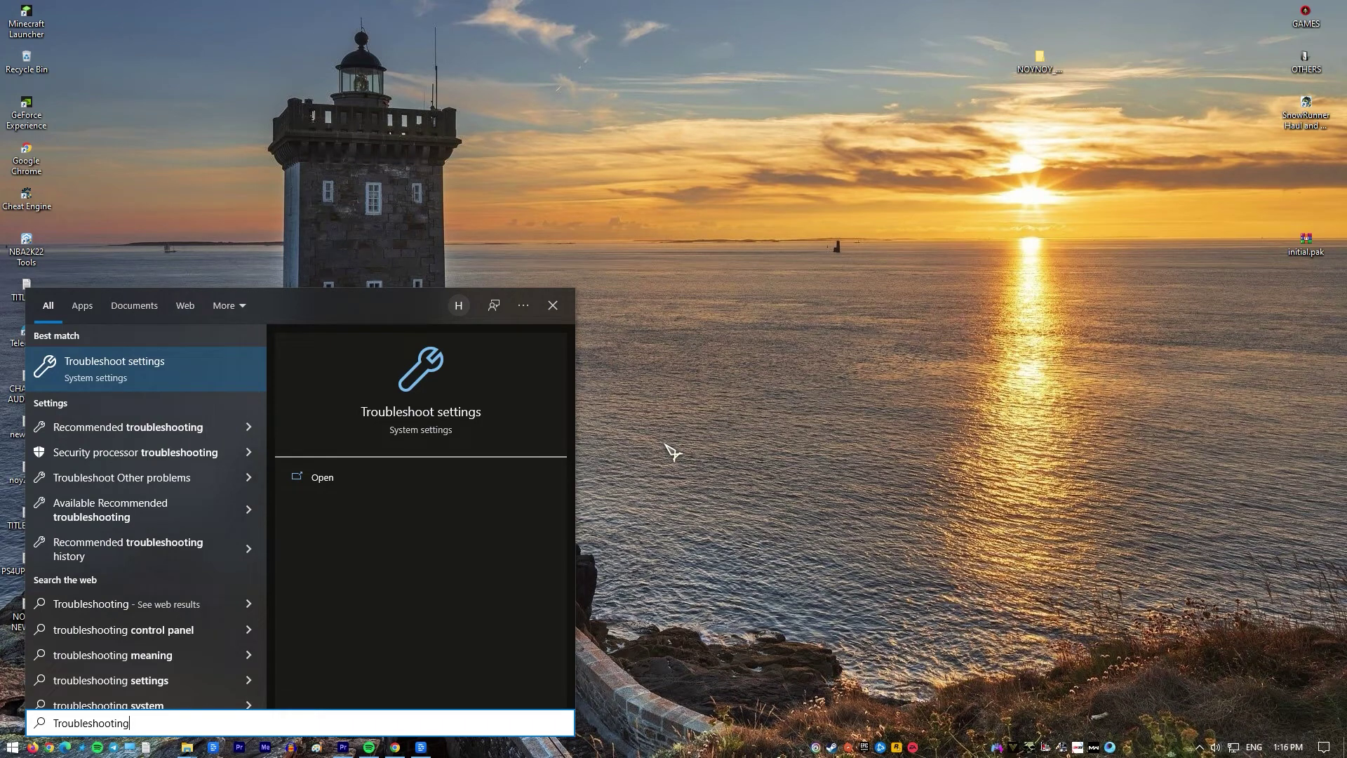
{"action": "key", "text": "Return"}
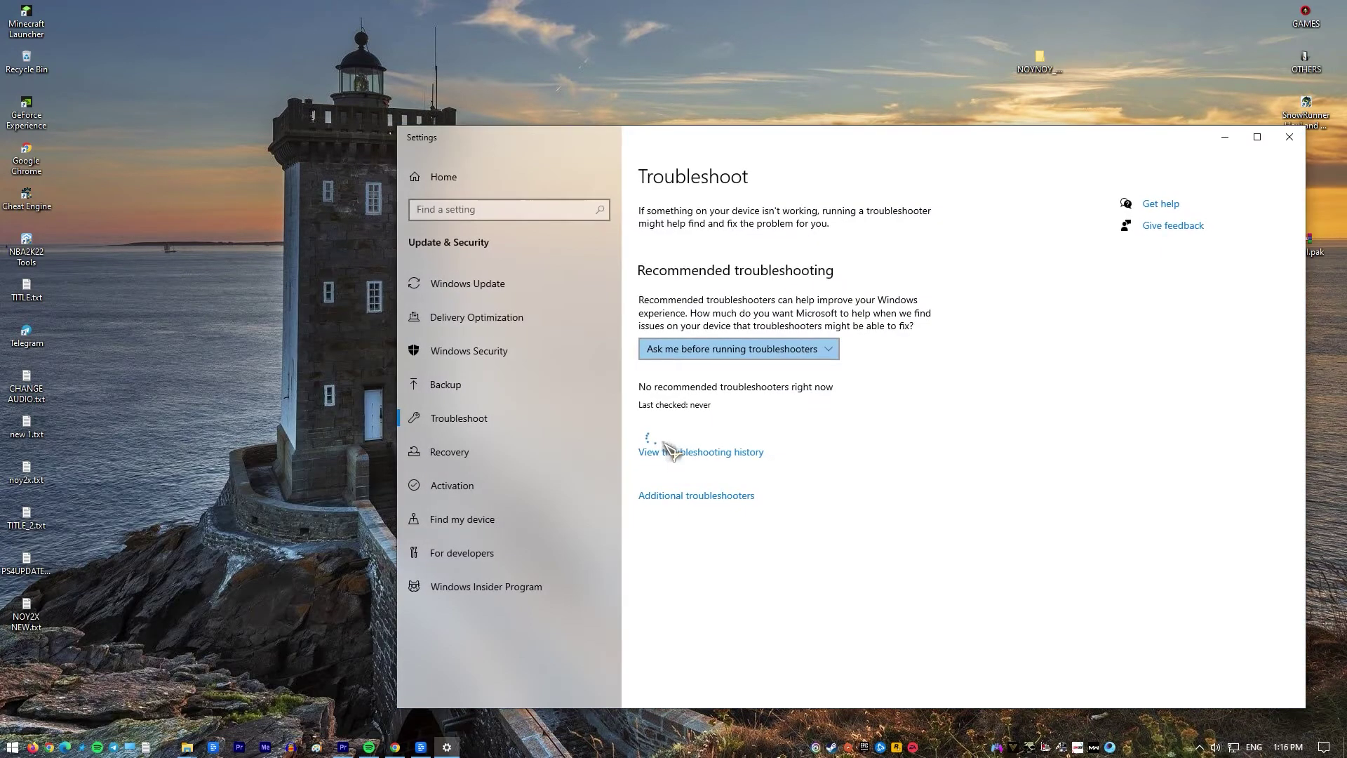
{"action": "left_click", "coordinate": [729, 504]}
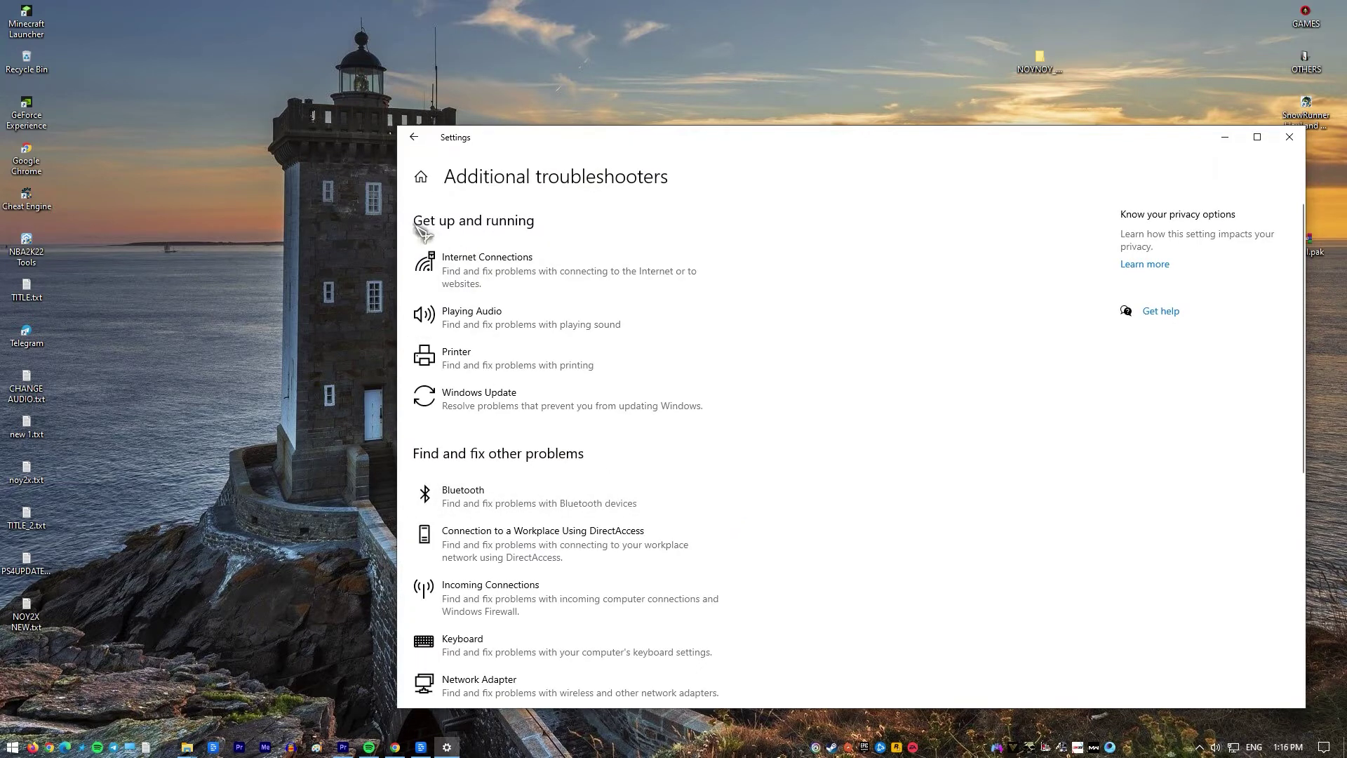
{"action": "left_click", "coordinate": [608, 333]}
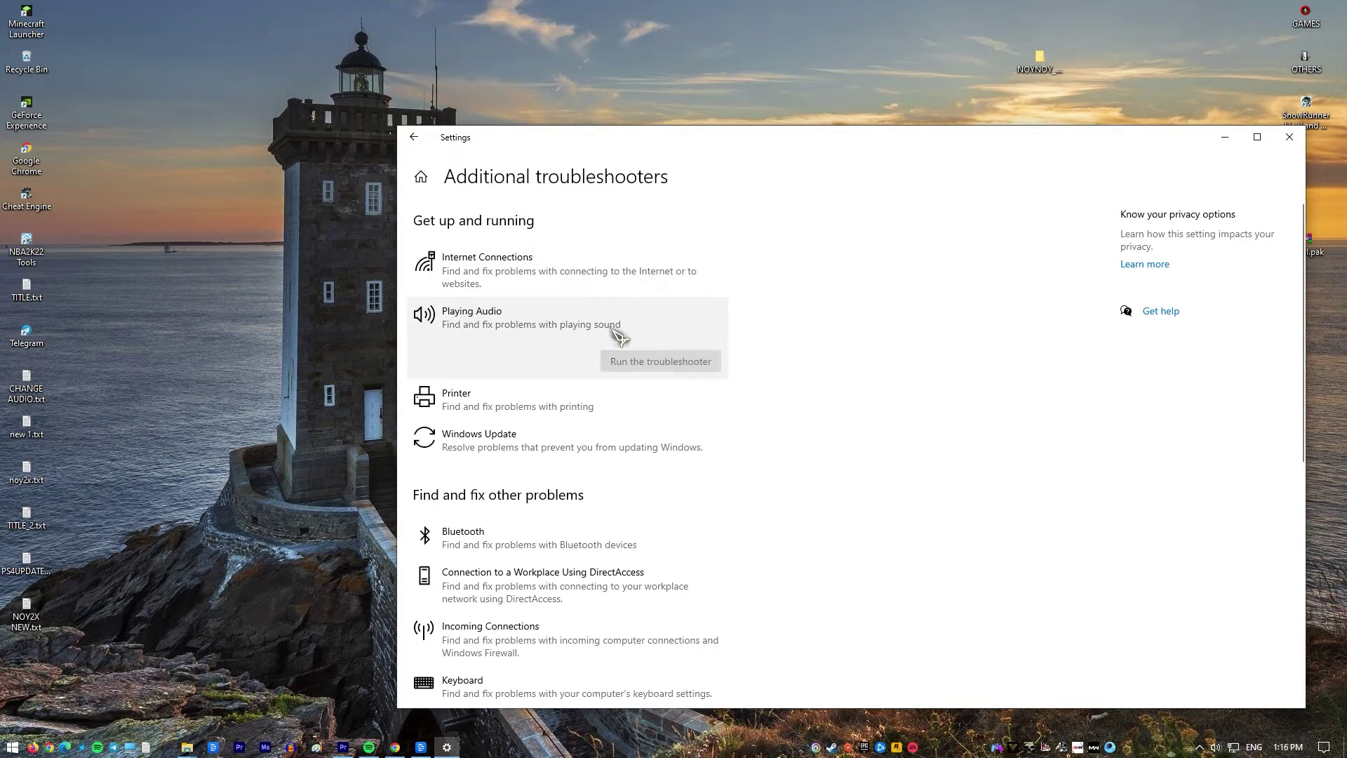
{"action": "left_click", "coordinate": [678, 366]}
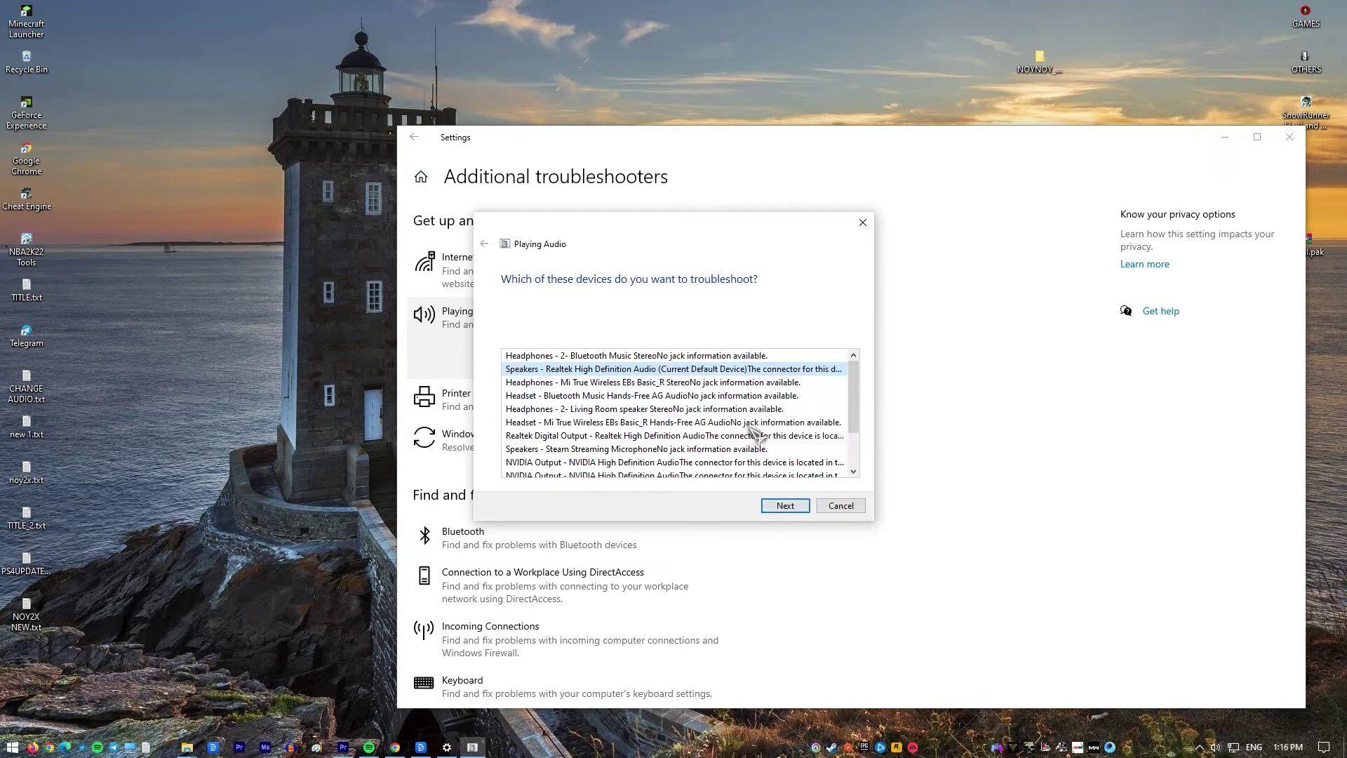
- Choose Speakers - Realtek High Definition Audio as the device to troubleshoot
{"action": "left_click", "coordinate": [799, 508]}
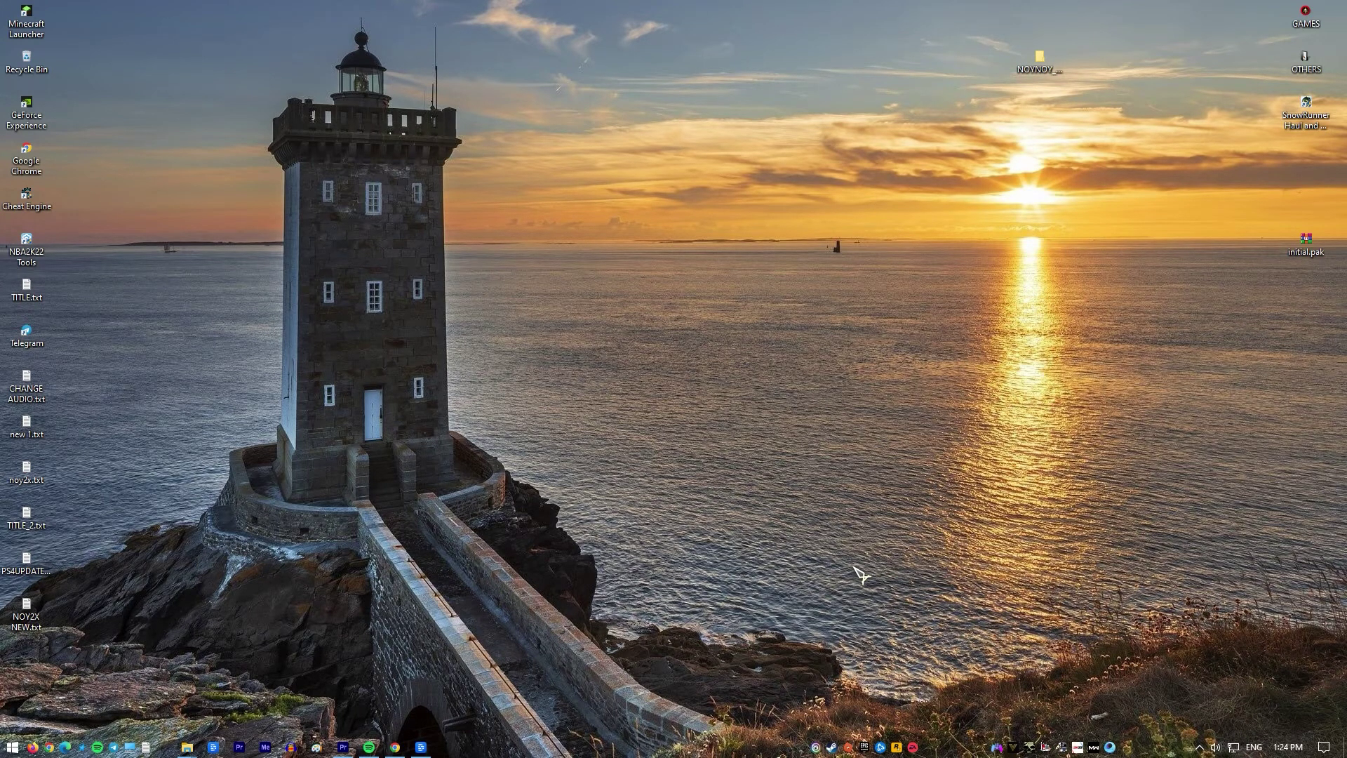
- Via msconfig, enable minimal Safe boot on the Boot tab, apply, and exit without restarting
{"action": "key", "text": "super"}
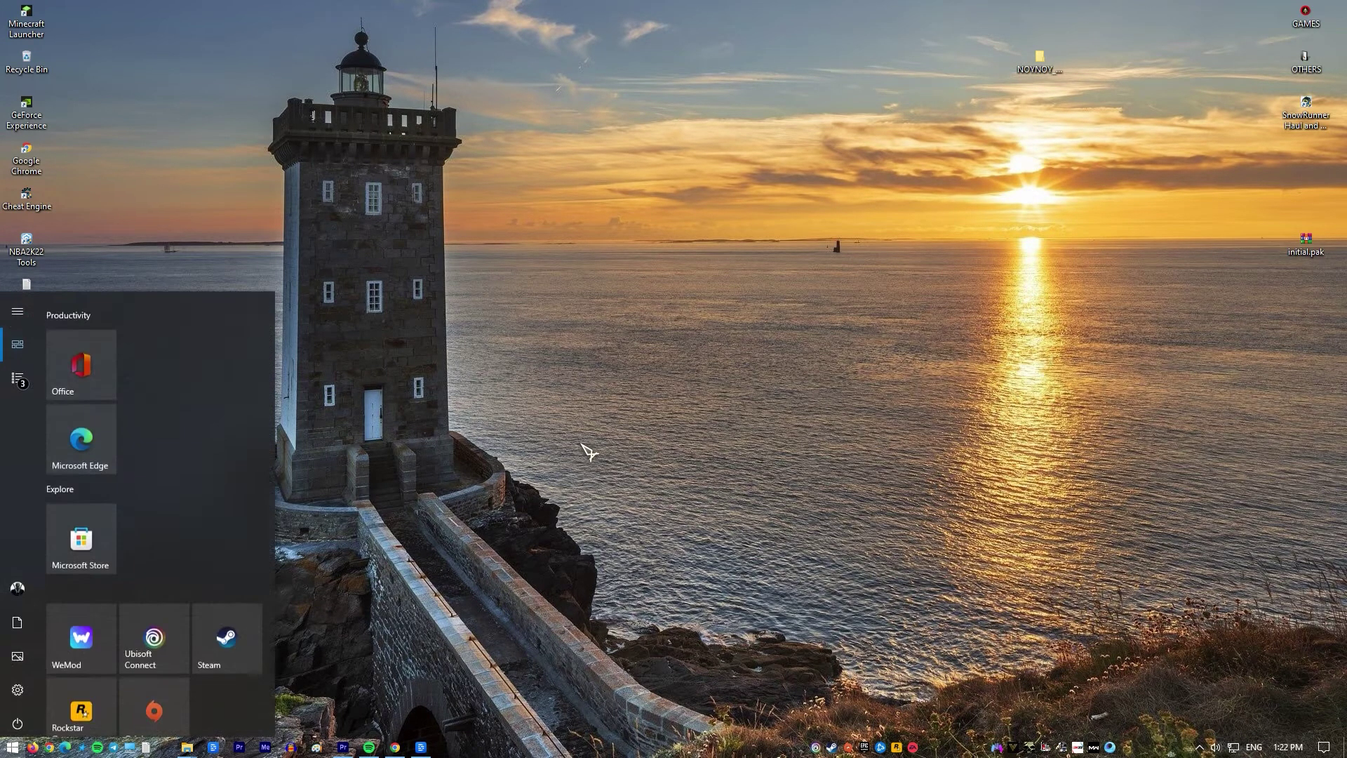
{"action": "type", "text": "msconfi"}
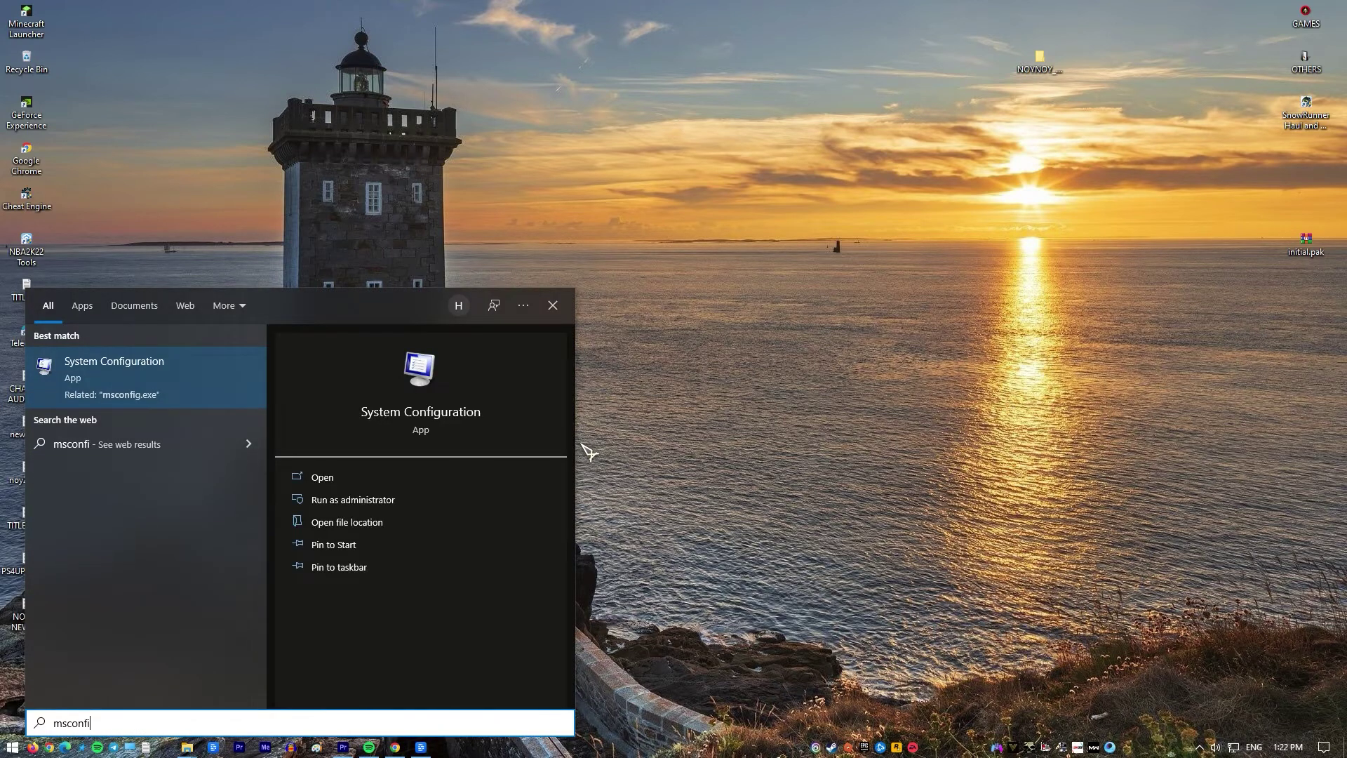
{"action": "type", "text": "g"}
{"action": "key", "text": "Return"}
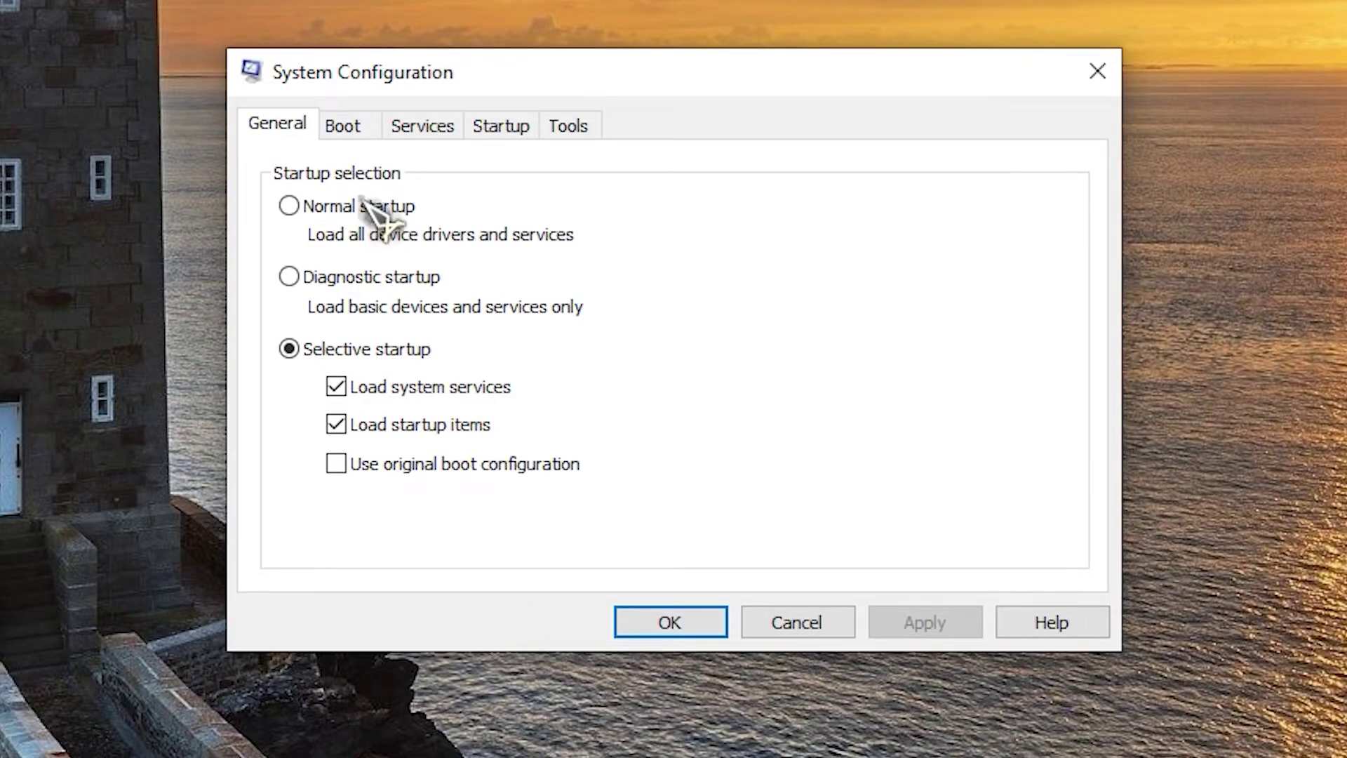
{"action": "left_click", "coordinate": [344, 128]}
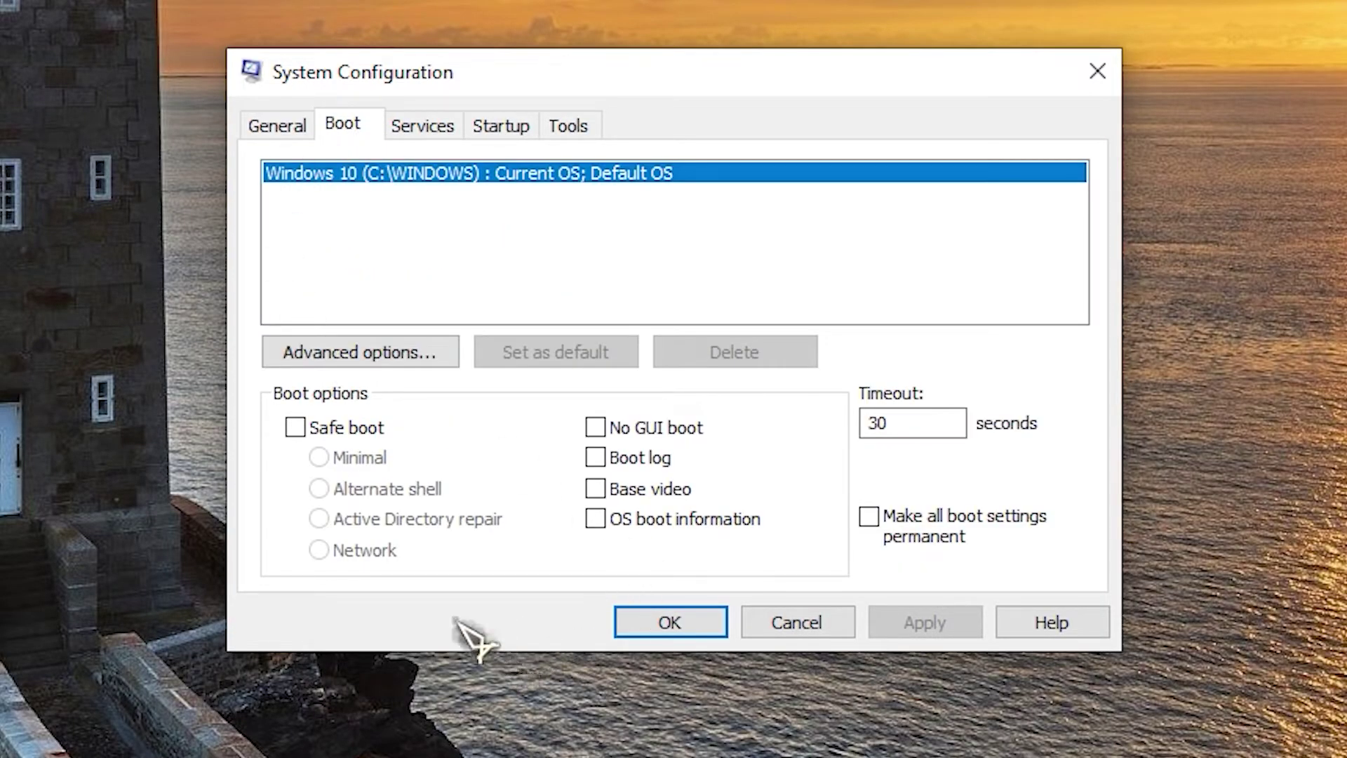
{"action": "left_click", "coordinate": [296, 428]}
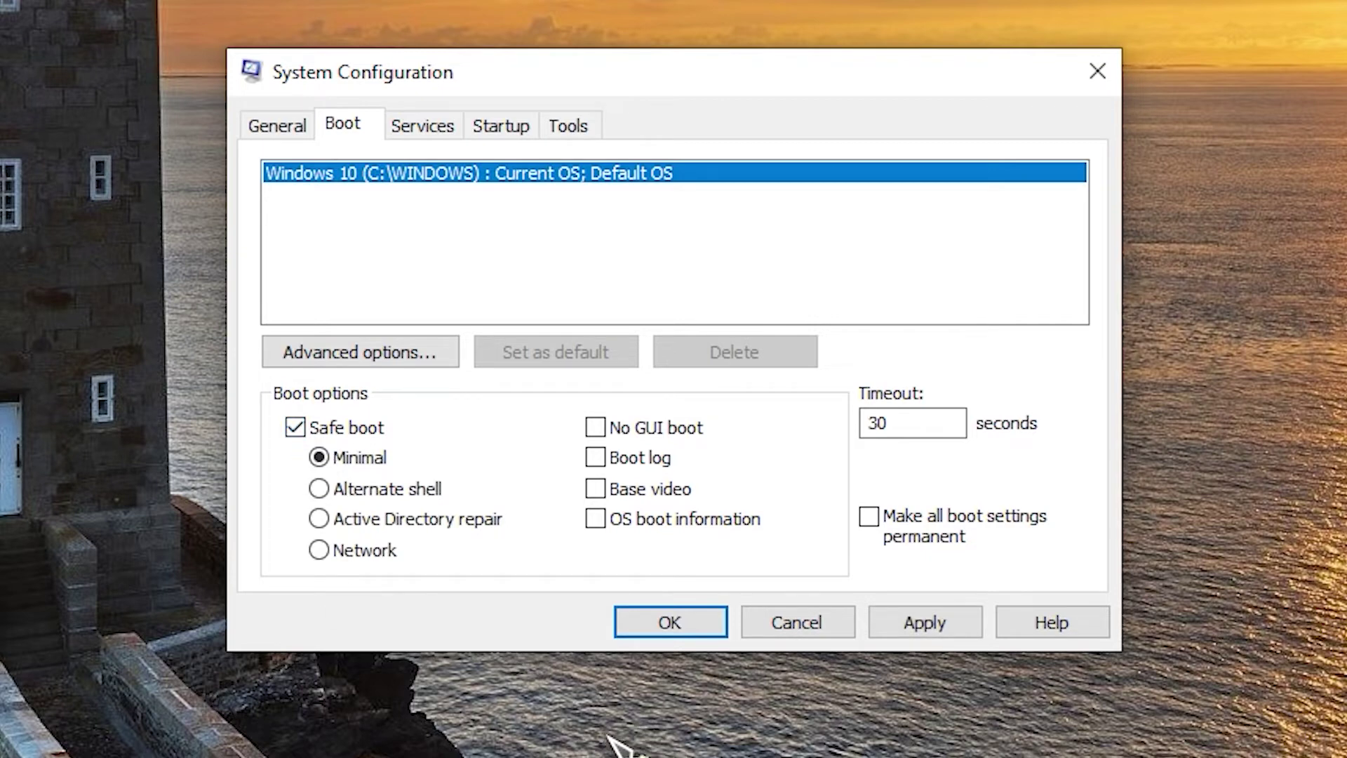
{"action": "left_click", "coordinate": [947, 621]}
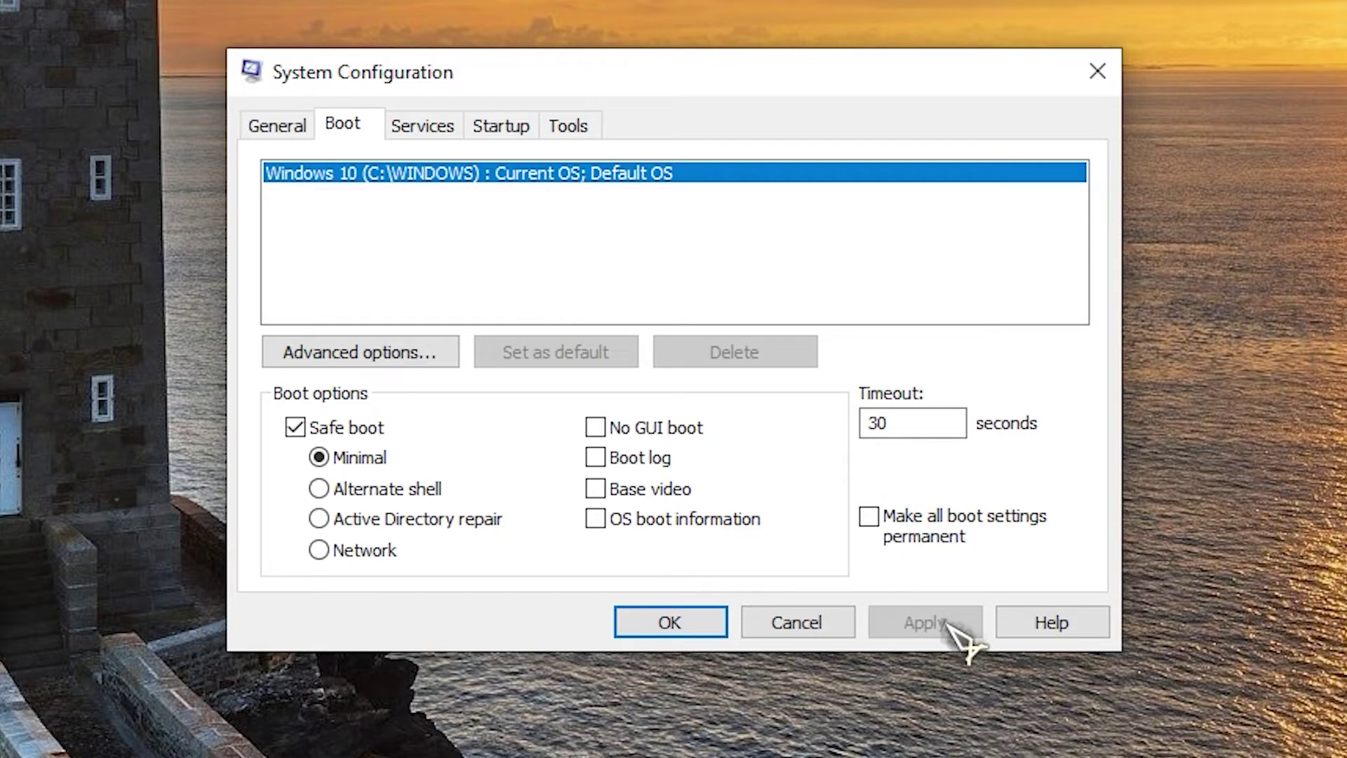
{"action": "left_click", "coordinate": [705, 630]}
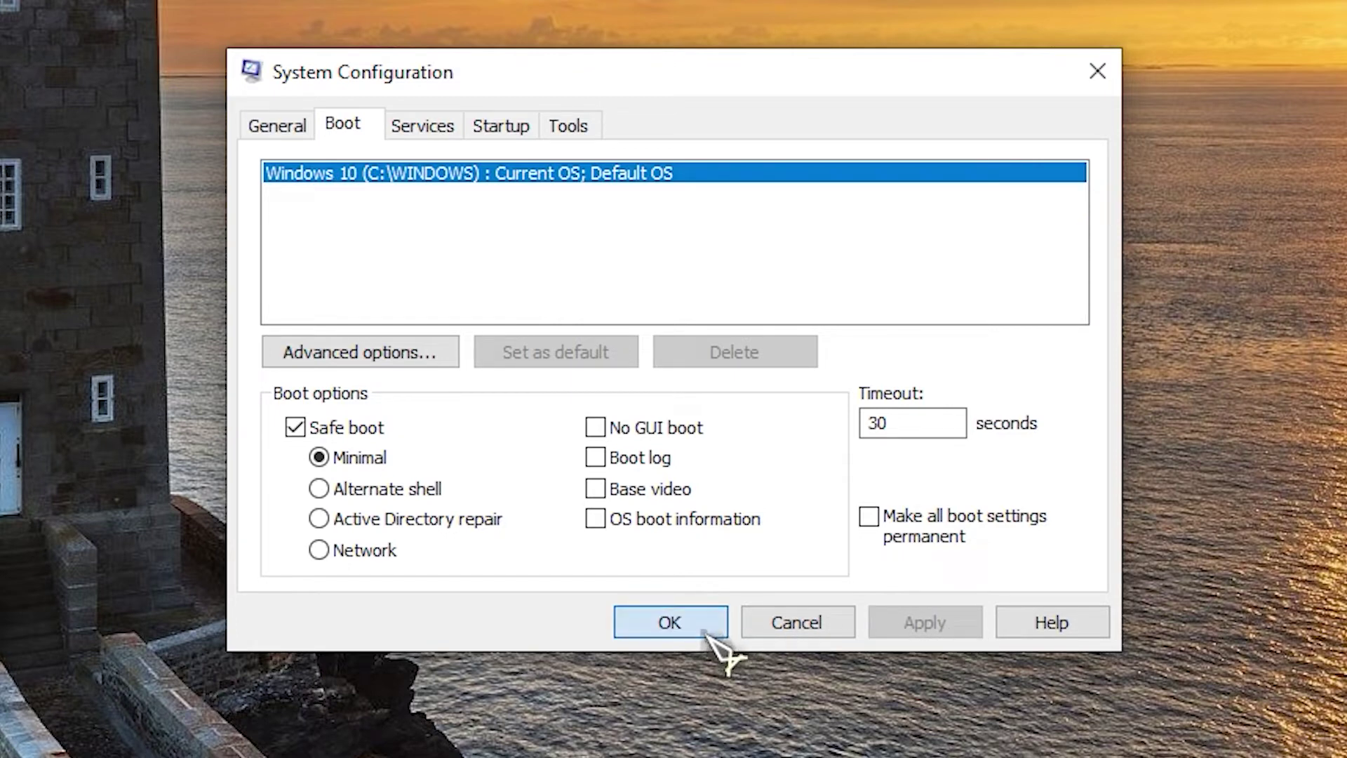
{"action": "left_click", "coordinate": [701, 429]}
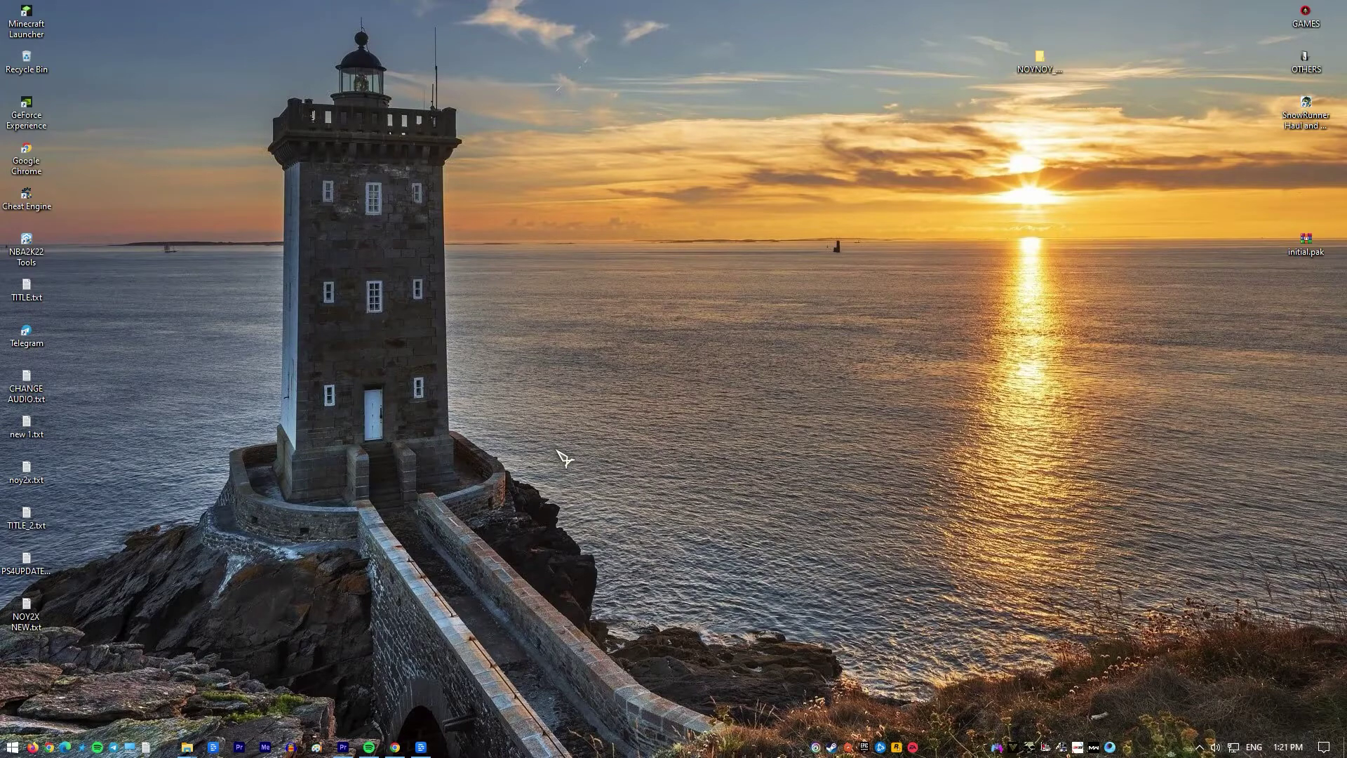
- Delete the Nvidia folder from Local Disk (C:) and close File Explorer
{"action": "key", "text": "super+e"}
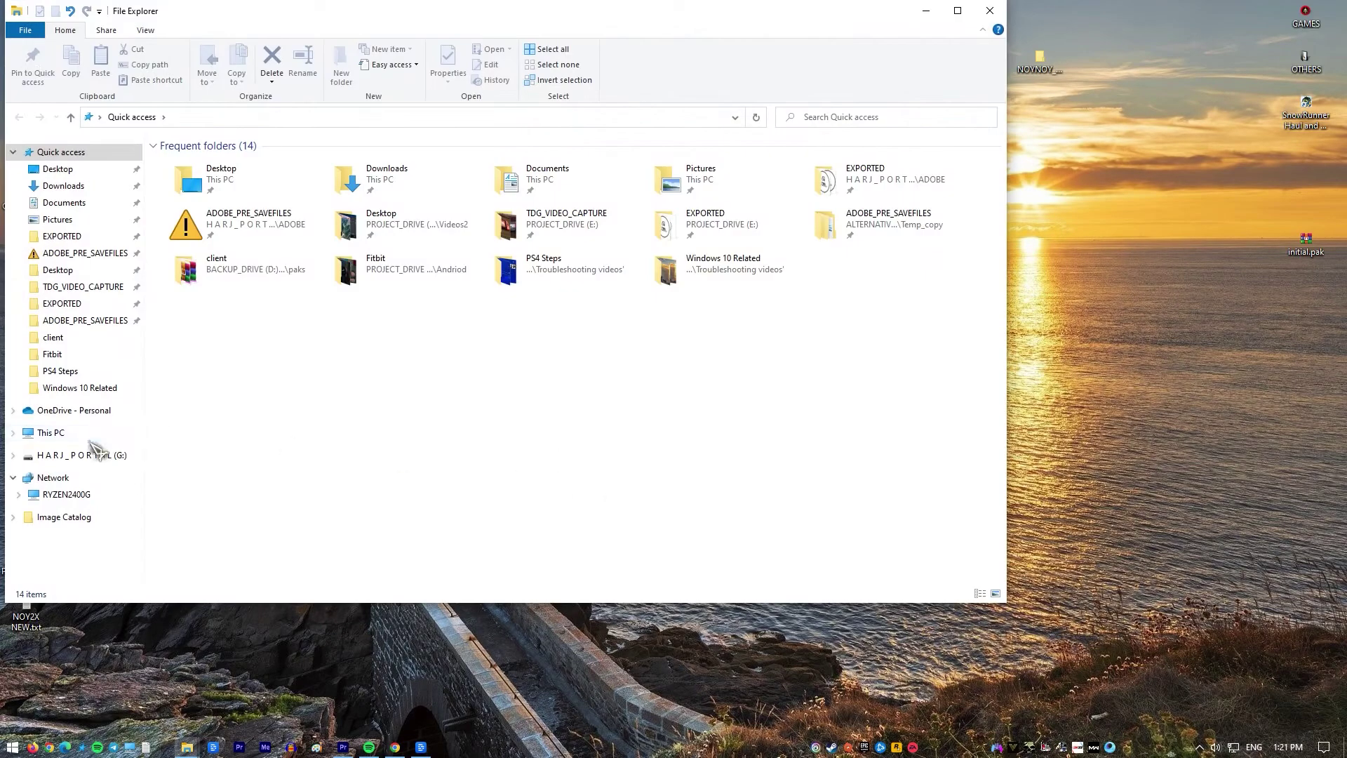
{"action": "left_click", "coordinate": [51, 433]}
{"action": "double_click", "coordinate": [289, 275]}
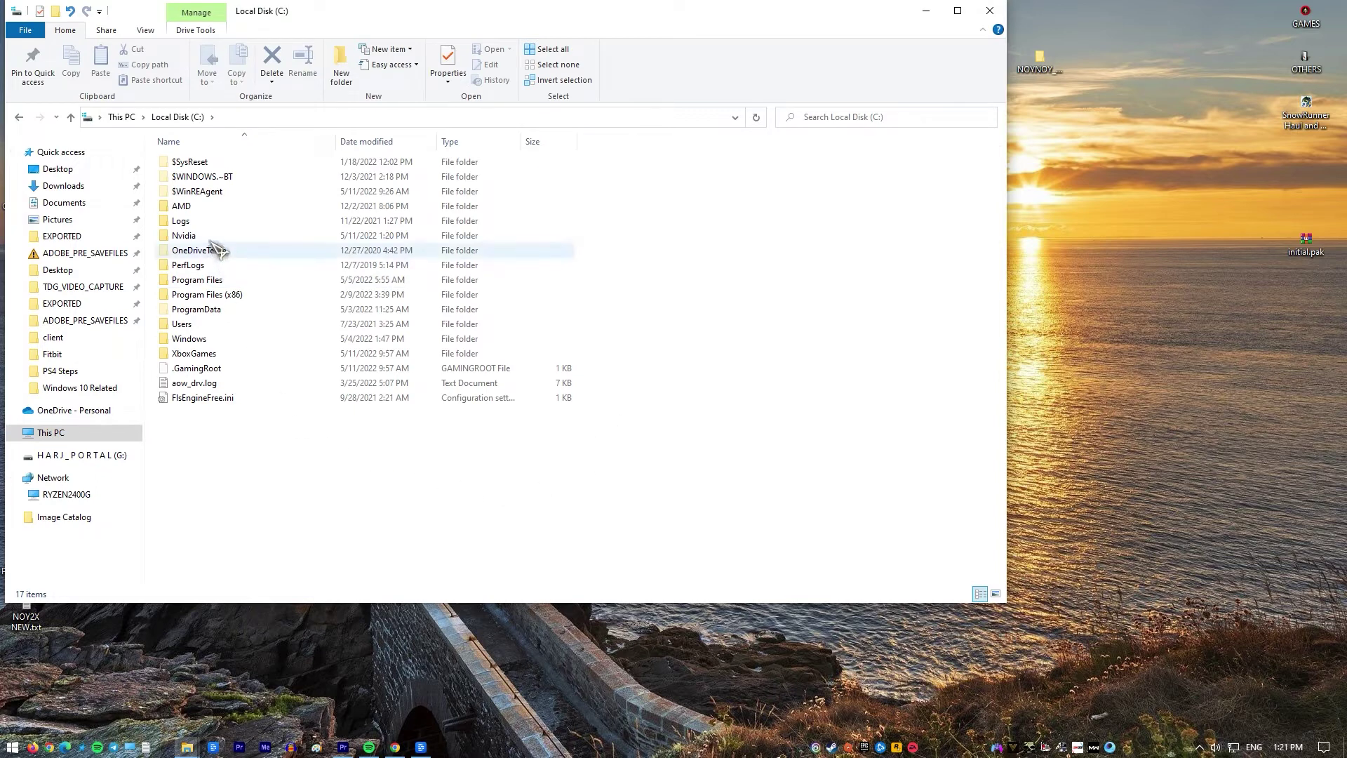
{"action": "right_click", "coordinate": [226, 237]}
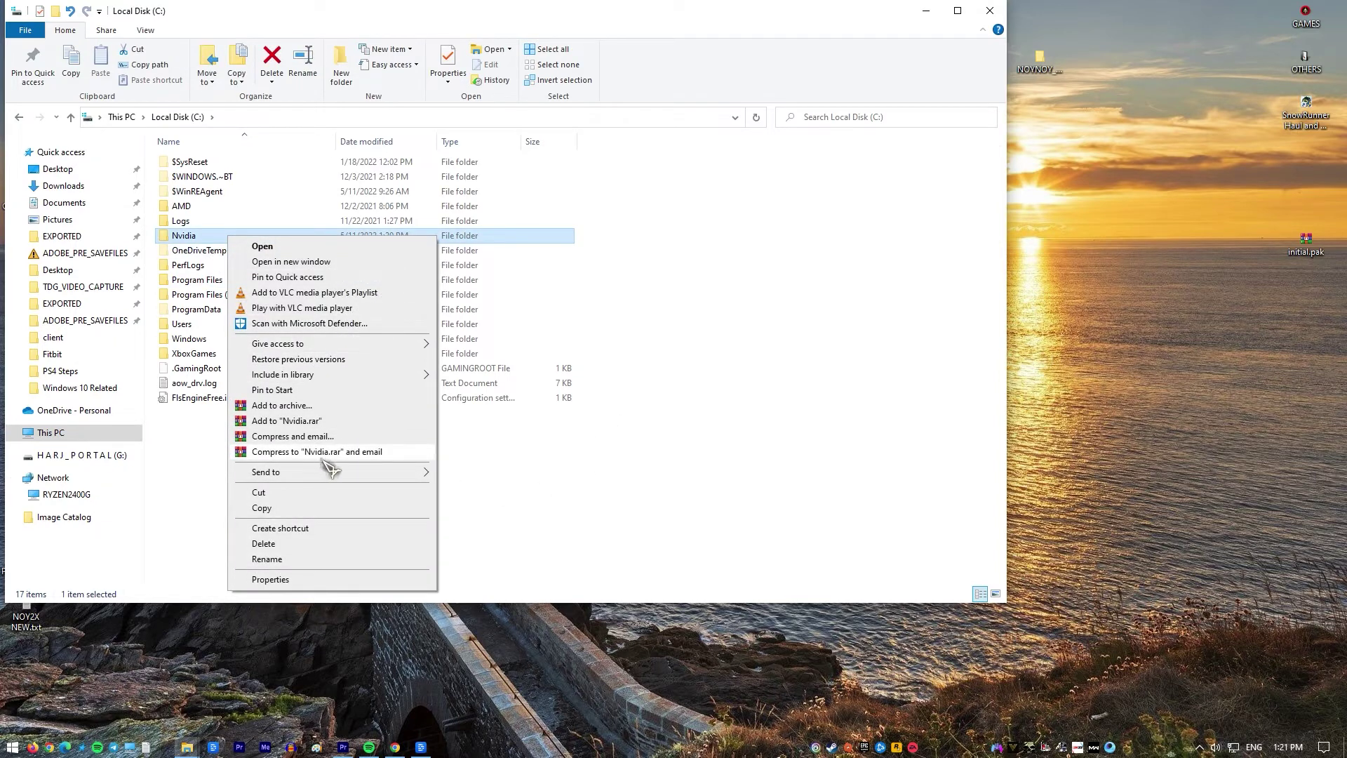
{"action": "left_click", "coordinate": [281, 544]}
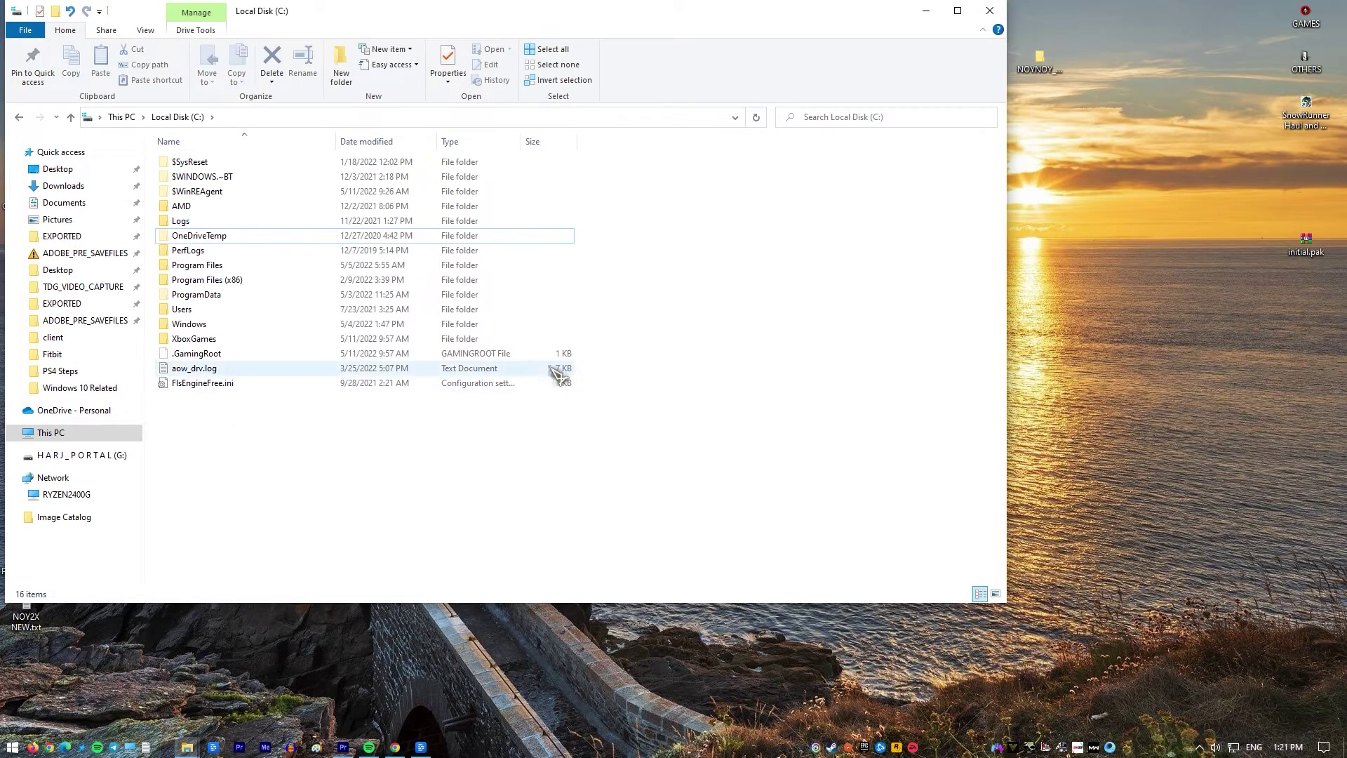
{"action": "left_click", "coordinate": [990, 10]}
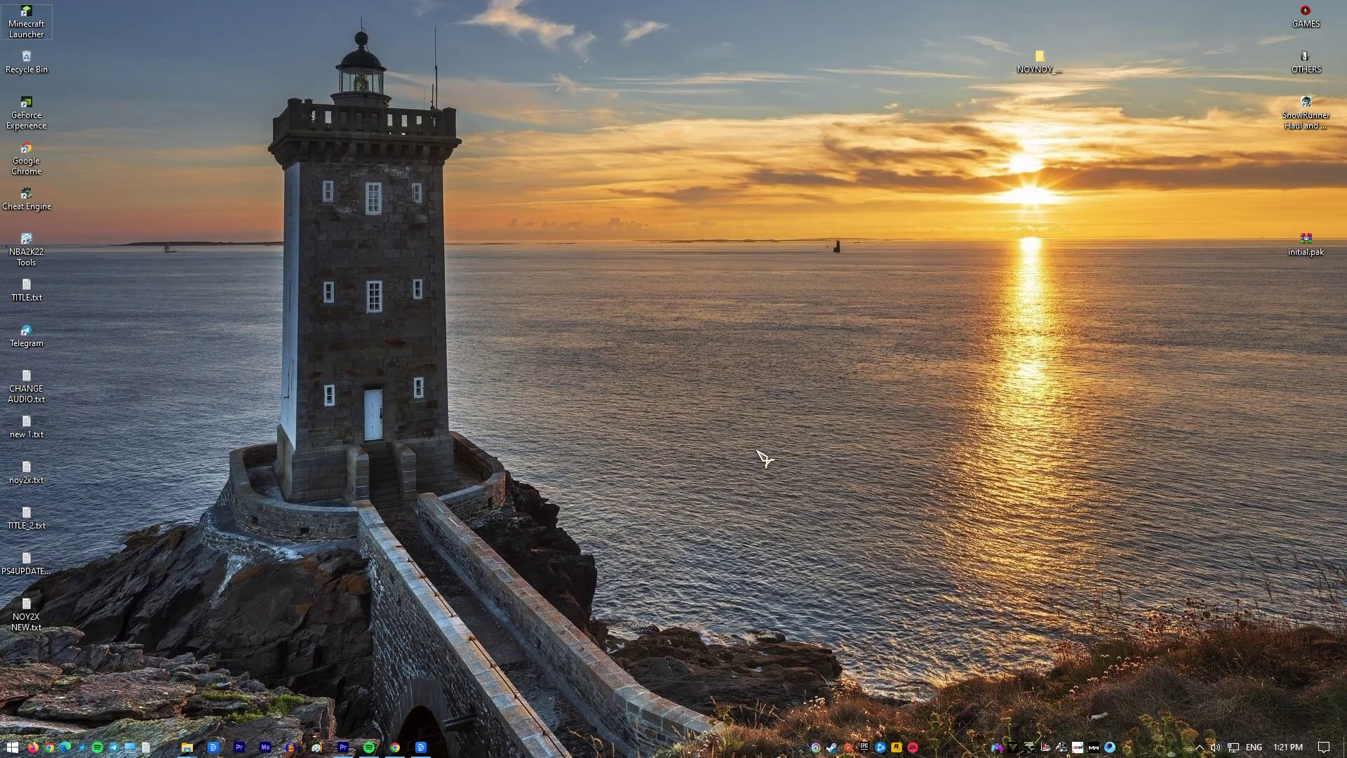
- Run devmgmt.msc, expand Display adapters, and uninstall the NVIDIA GeForce GTX 1050 Ti
{"action": "key", "text": "super+r"}
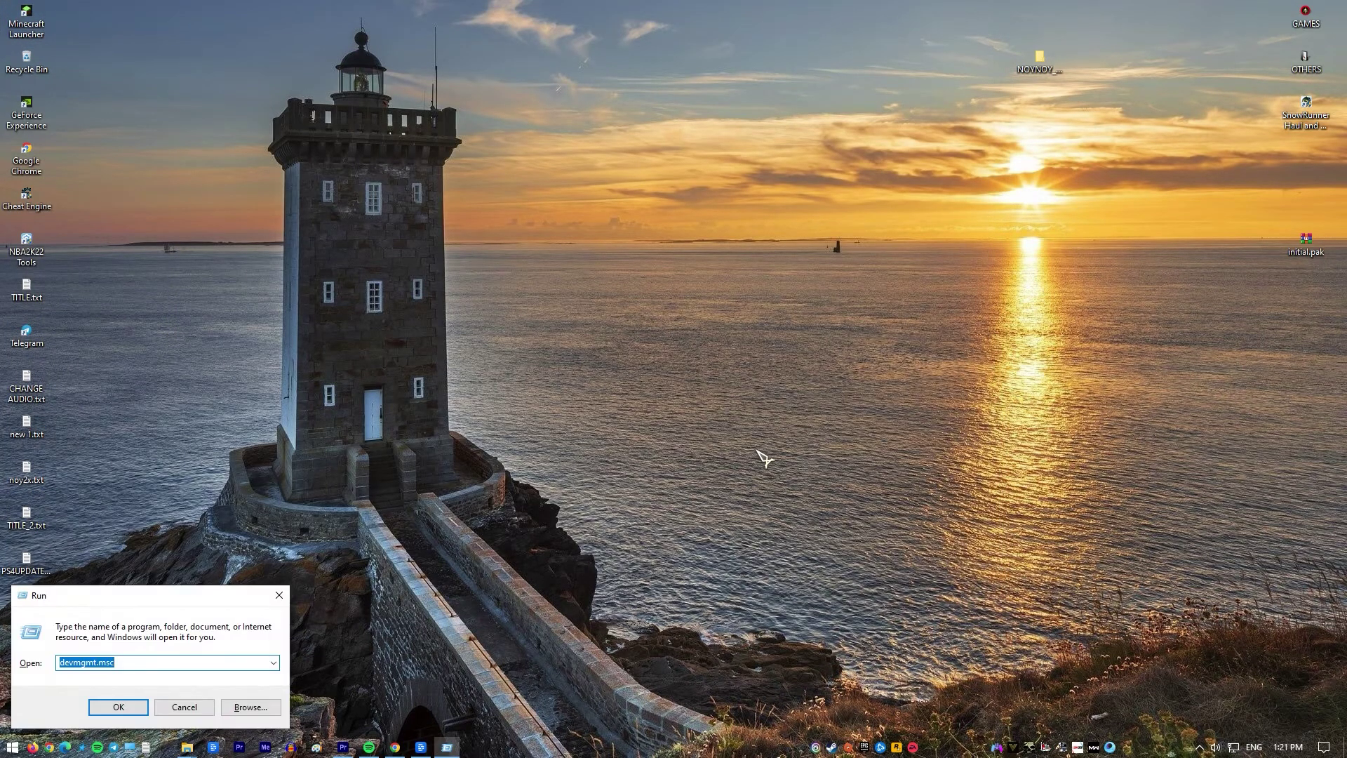
{"action": "left_click", "coordinate": [116, 665]}
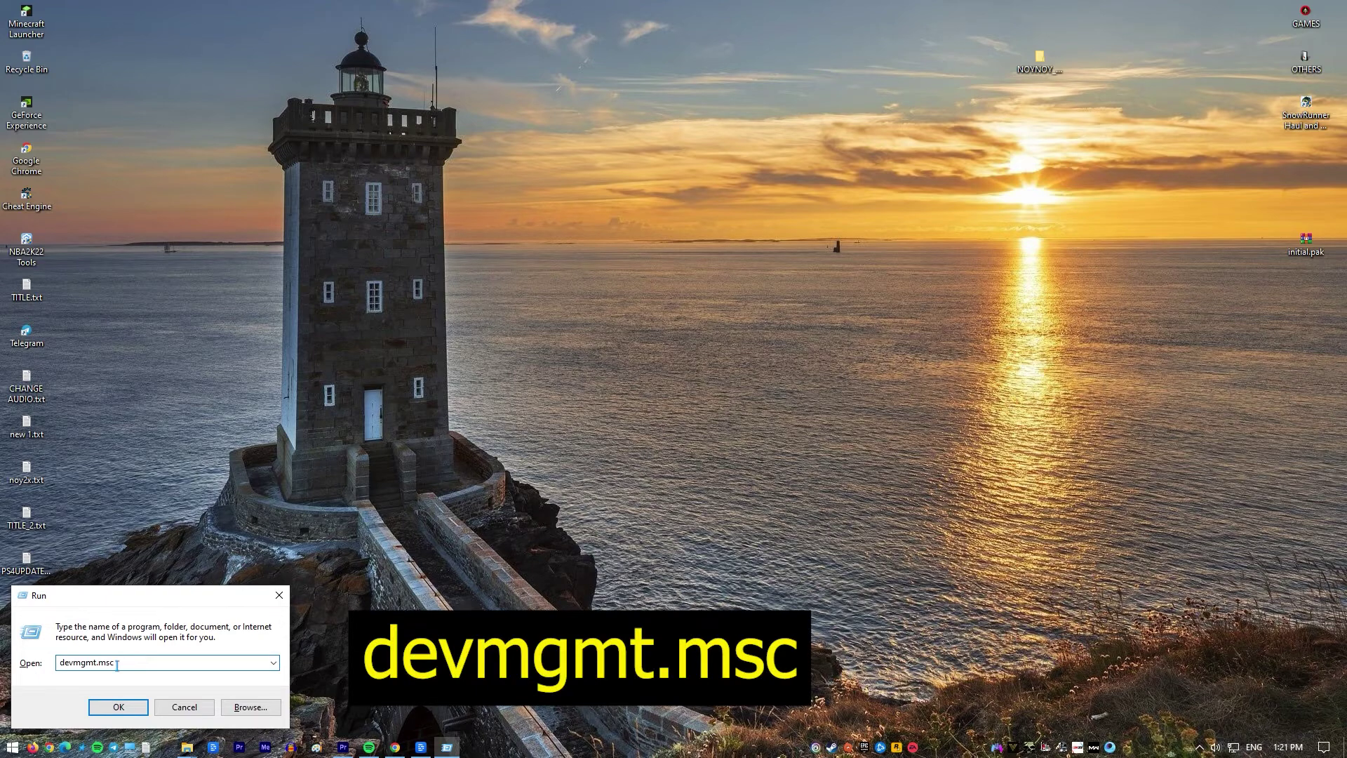
{"action": "key", "text": "Return"}
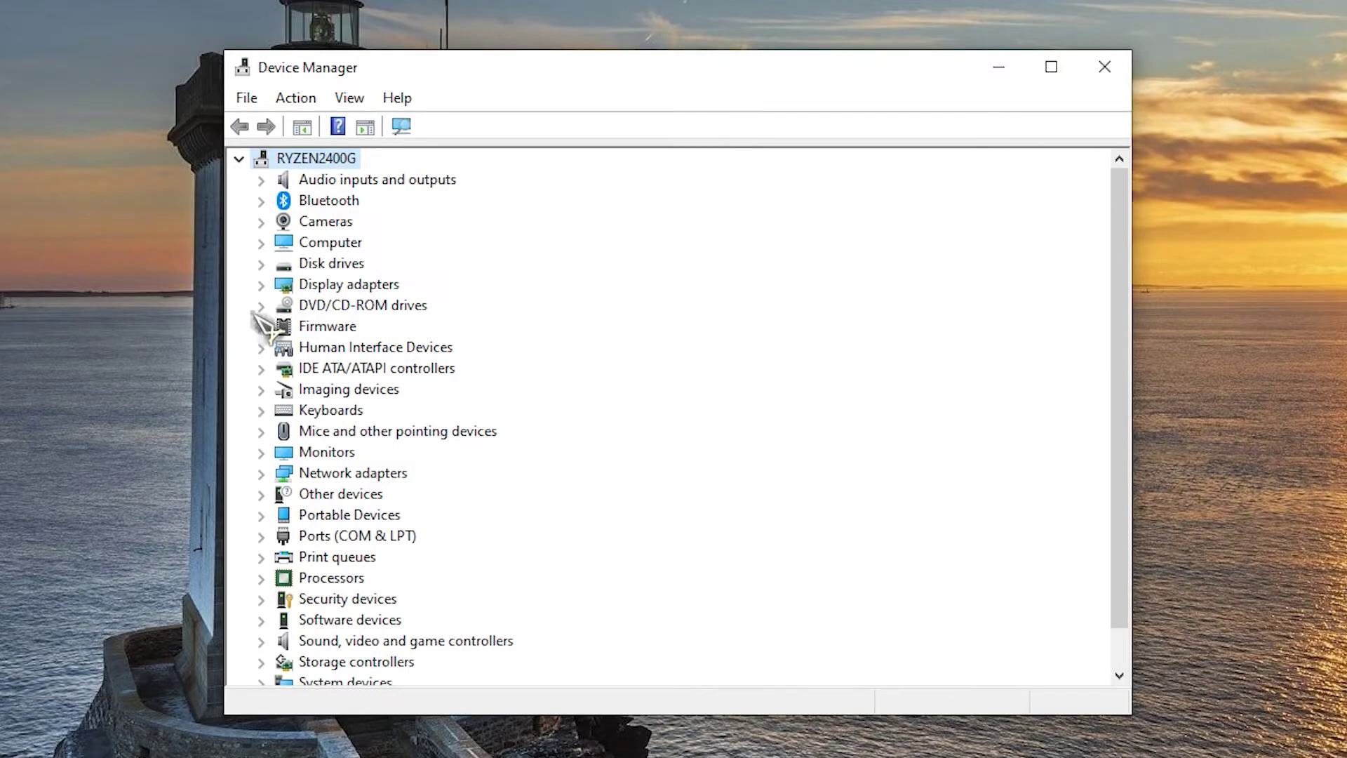
{"action": "left_click", "coordinate": [78, 171]}
{"action": "left_click", "coordinate": [444, 309]}
{"action": "right_click", "coordinate": [443, 307]}
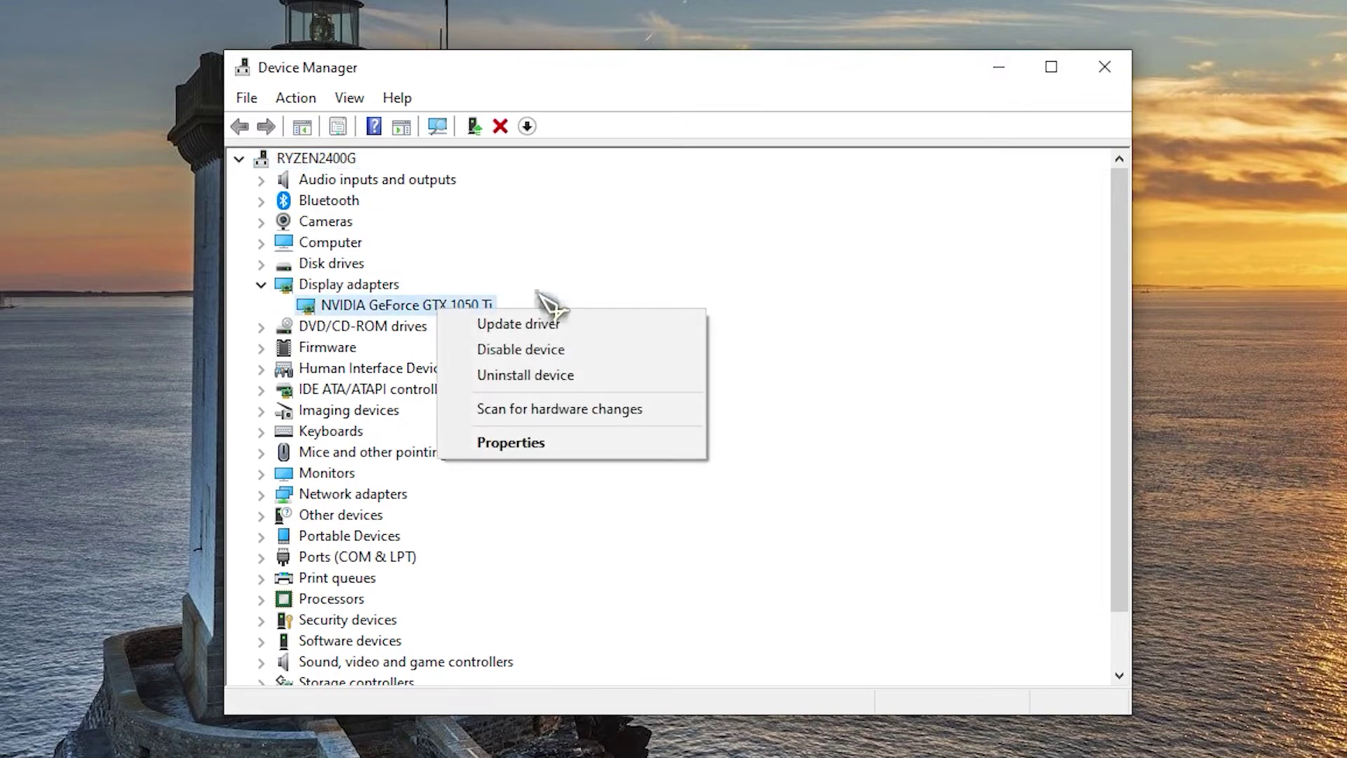
{"action": "left_click", "coordinate": [614, 376]}
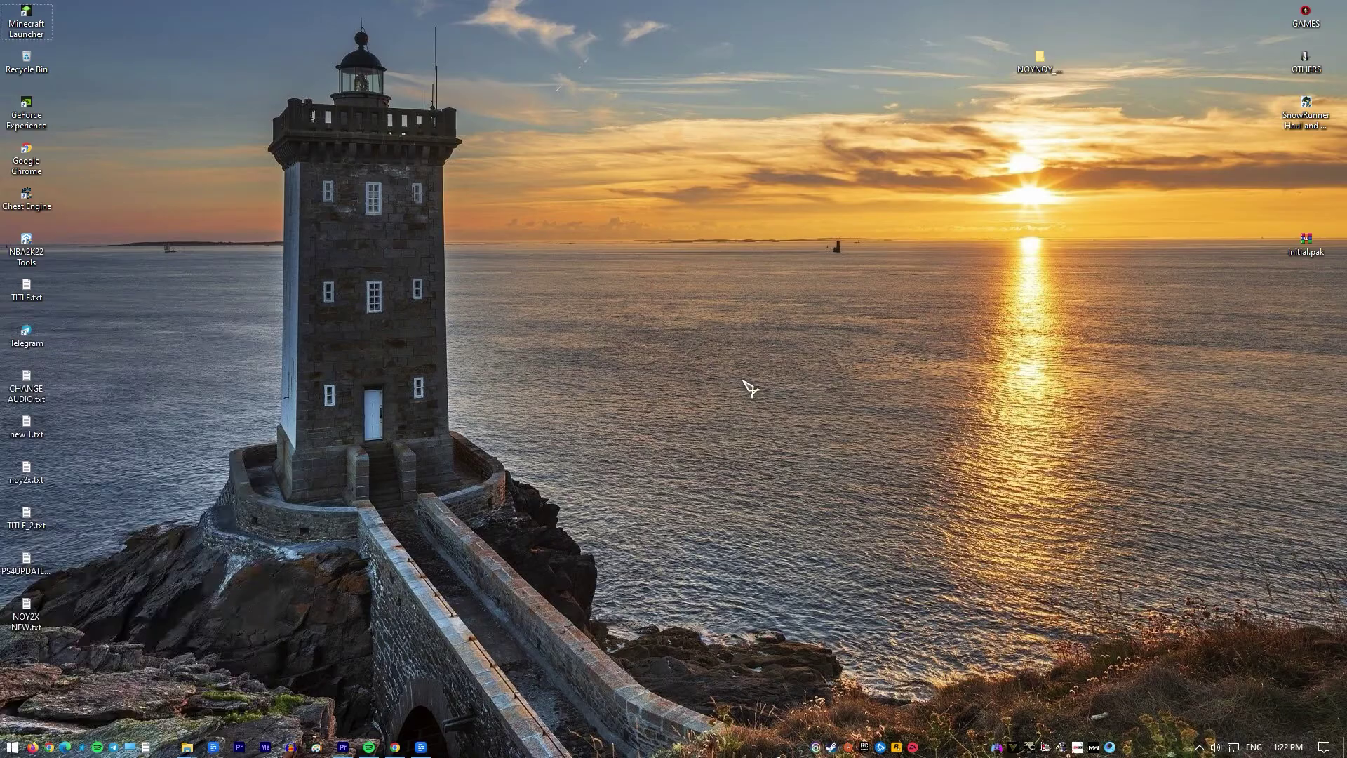
{"action": "key", "text": "super"}
- Via msconfig, clear Safe boot on the Boot tab, apply, and confirm with OK
{"action": "type", "text": "ms"}
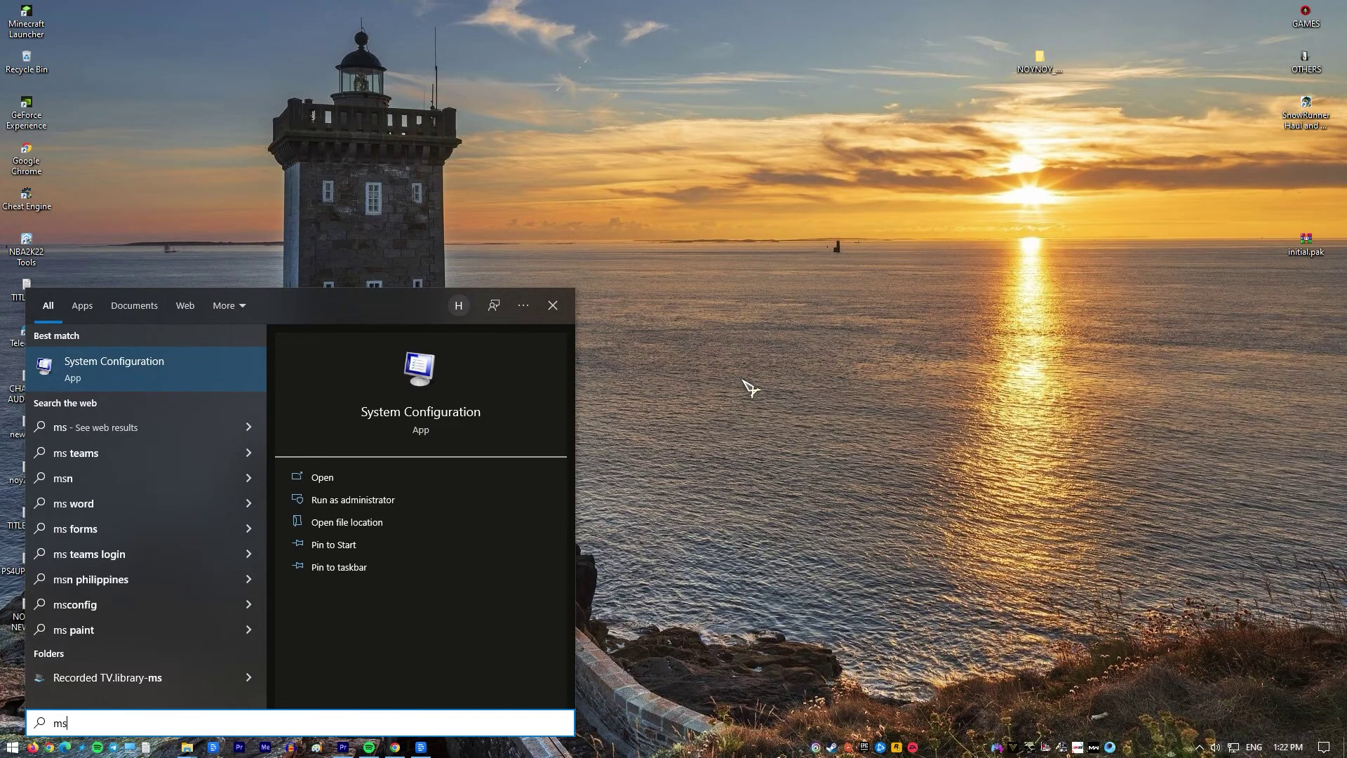
{"action": "type", "text": "config"}
{"action": "key", "text": "Return"}
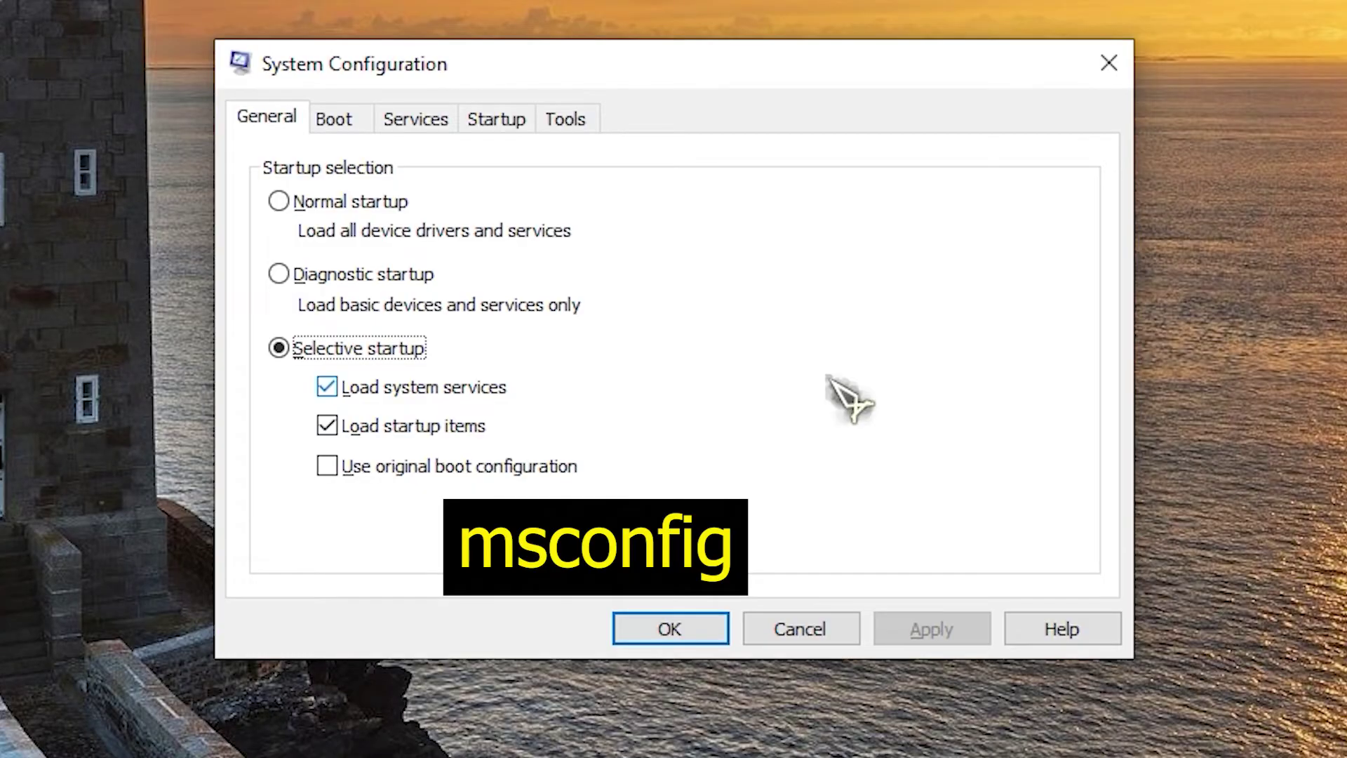
{"action": "left_click", "coordinate": [349, 121]}
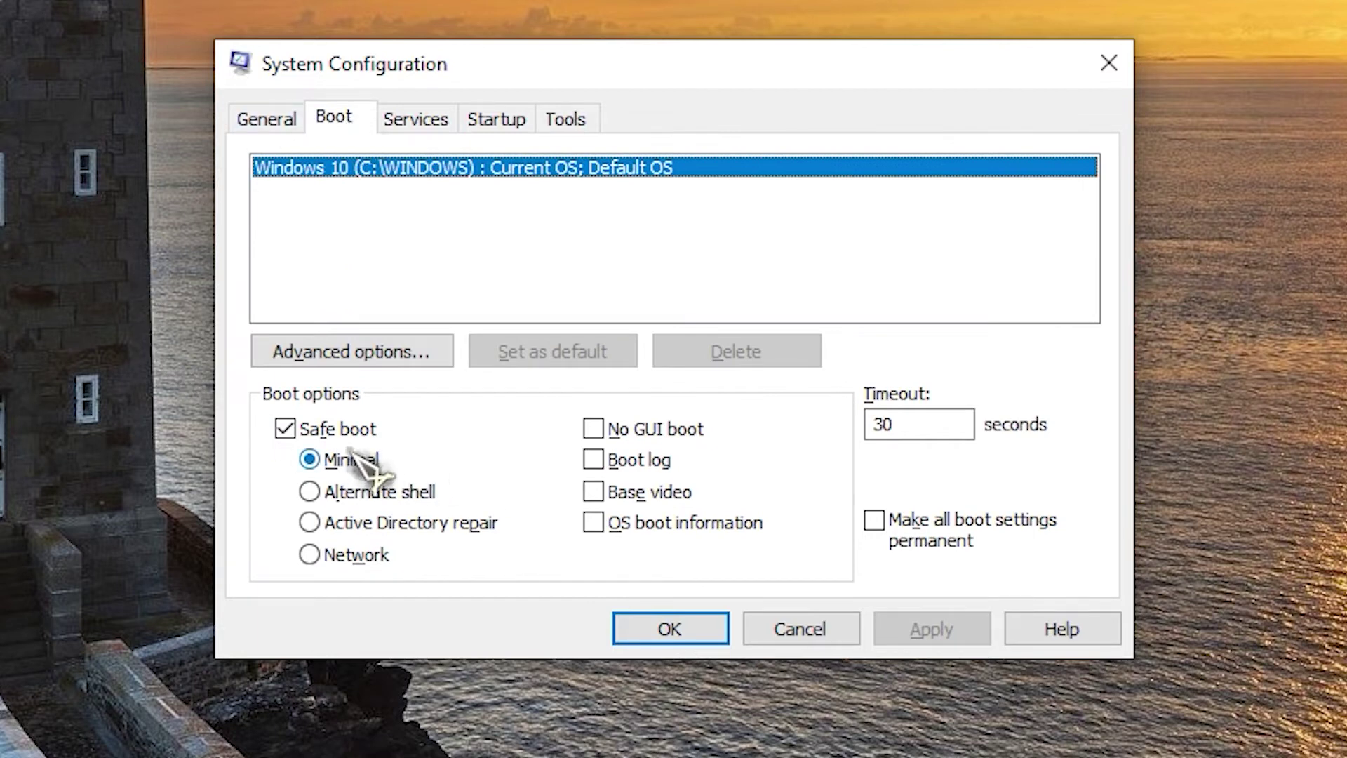
{"action": "left_click", "coordinate": [321, 465]}
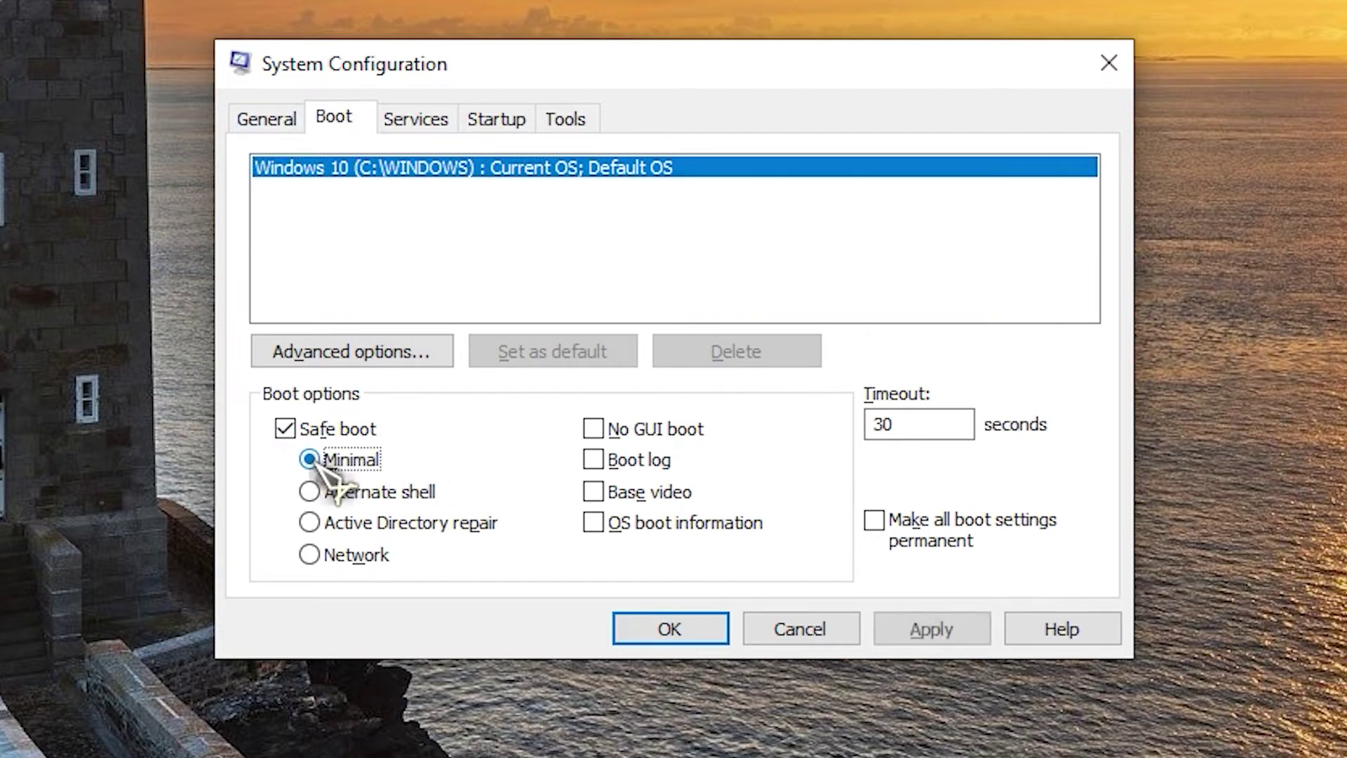
{"action": "left_click", "coordinate": [286, 430]}
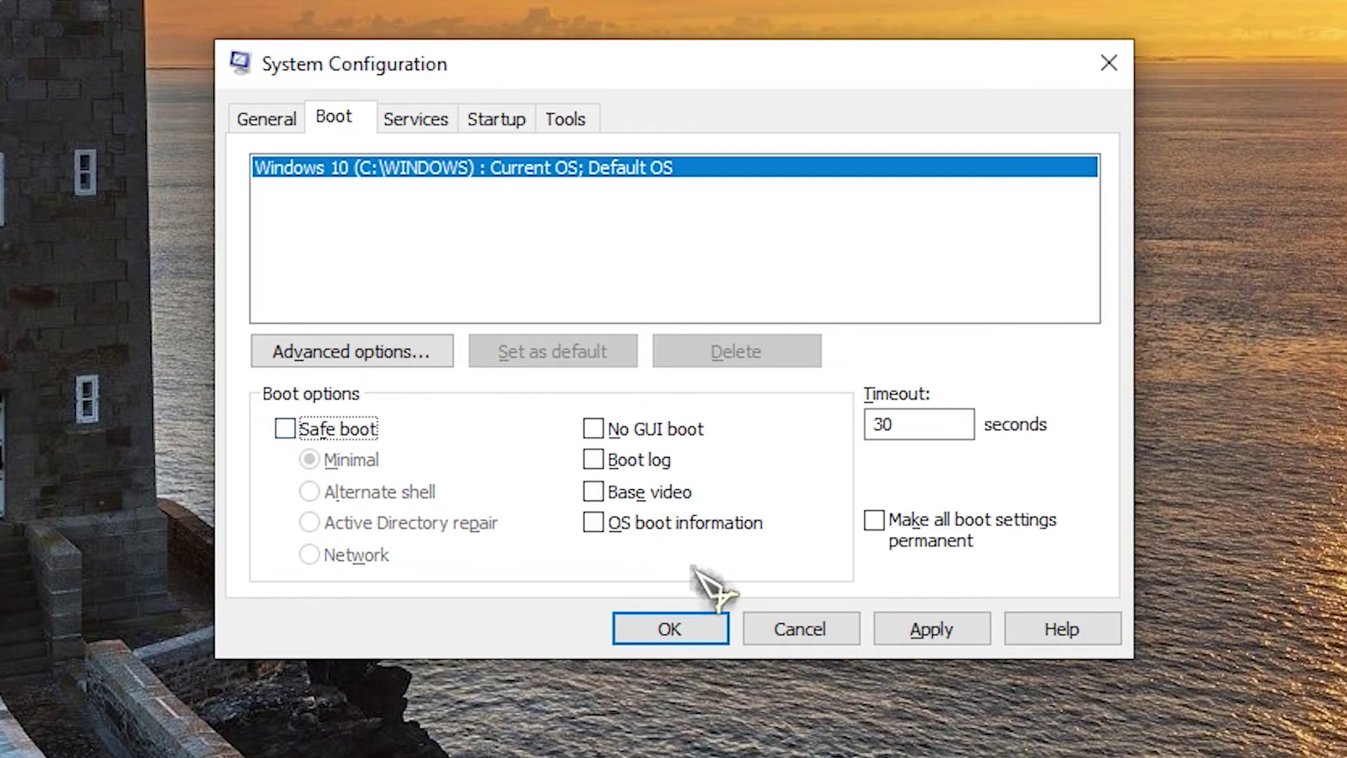
{"action": "left_click", "coordinate": [944, 637]}
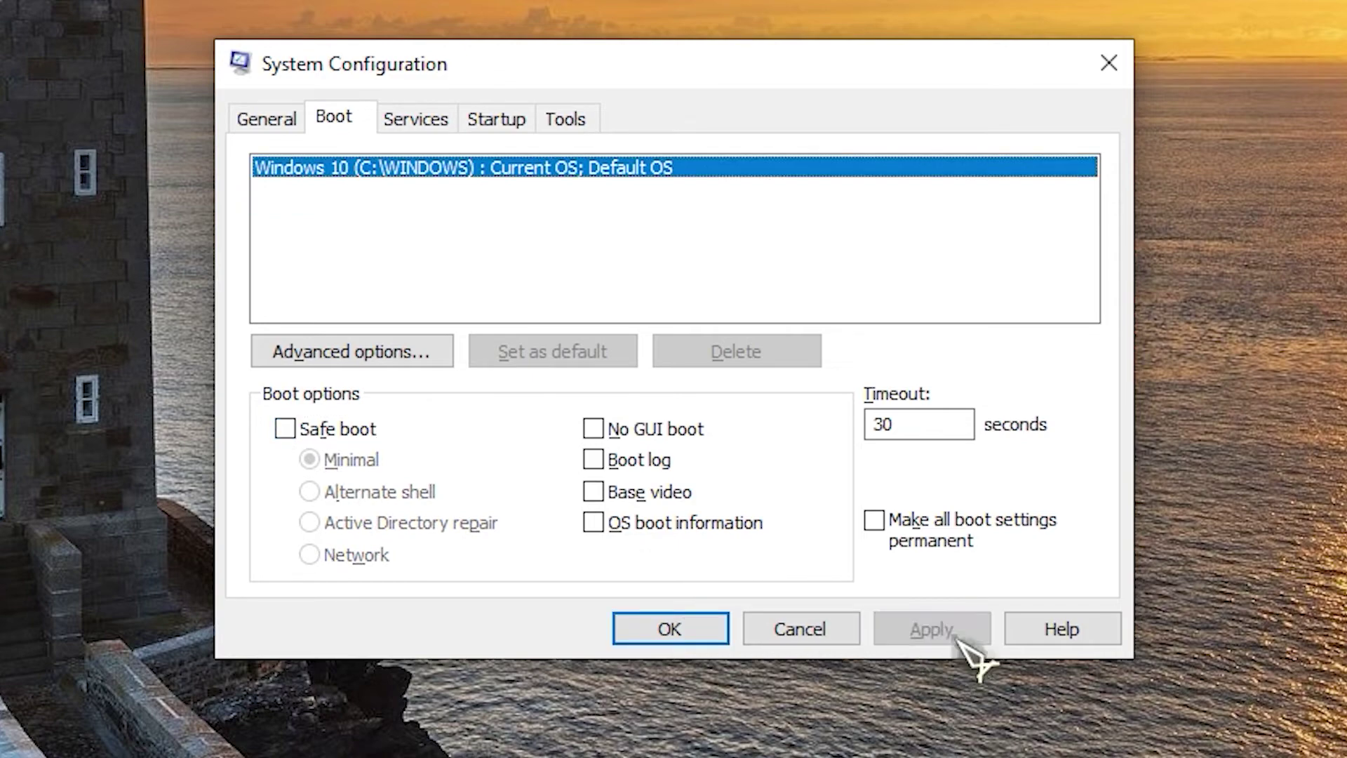
{"action": "left_click", "coordinate": [693, 627]}
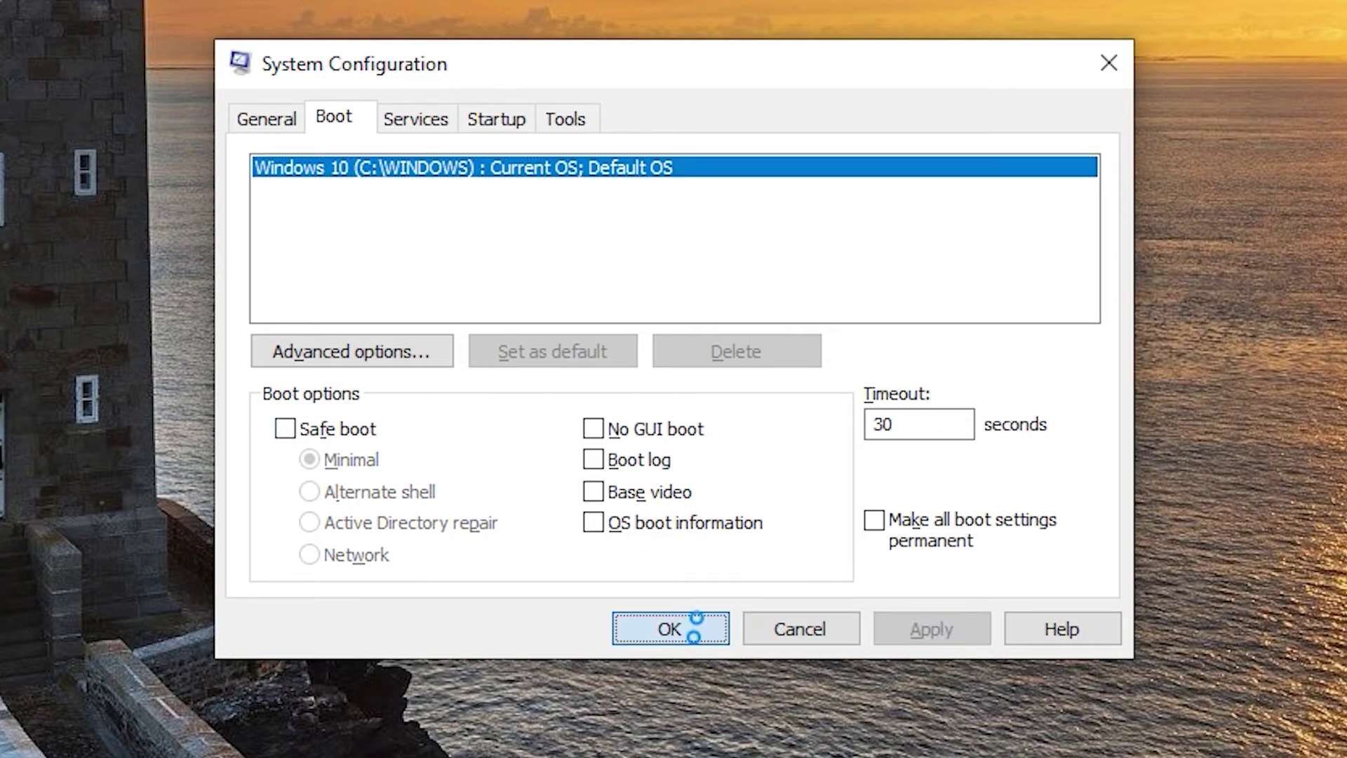